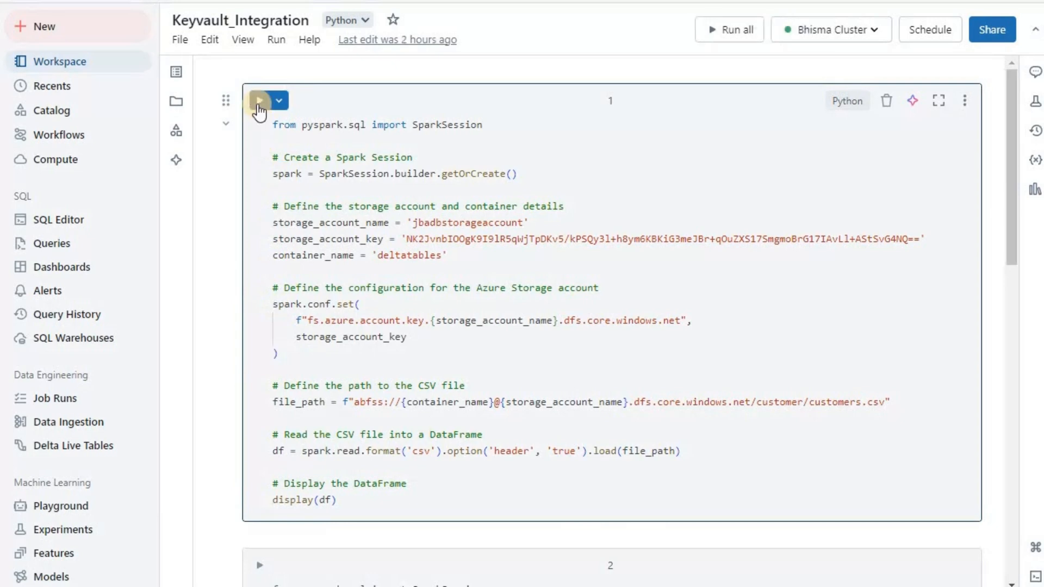
# Step: Run the first notebook cell to load customers.csv from the deltatables container, and review the displayed DataFrame
pyautogui.click(260, 102)
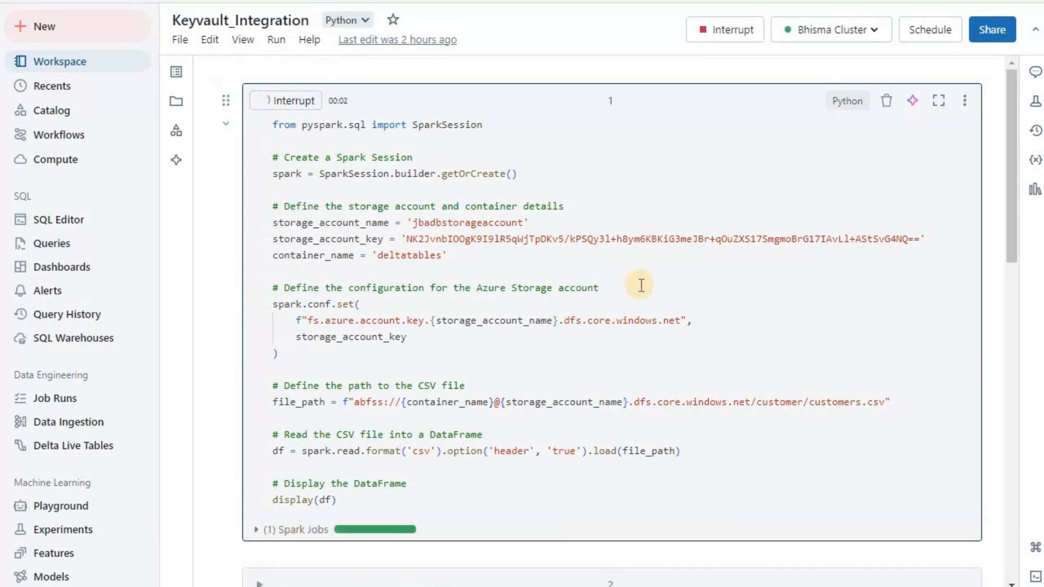
pyautogui.scroll(-6, 526, 354)
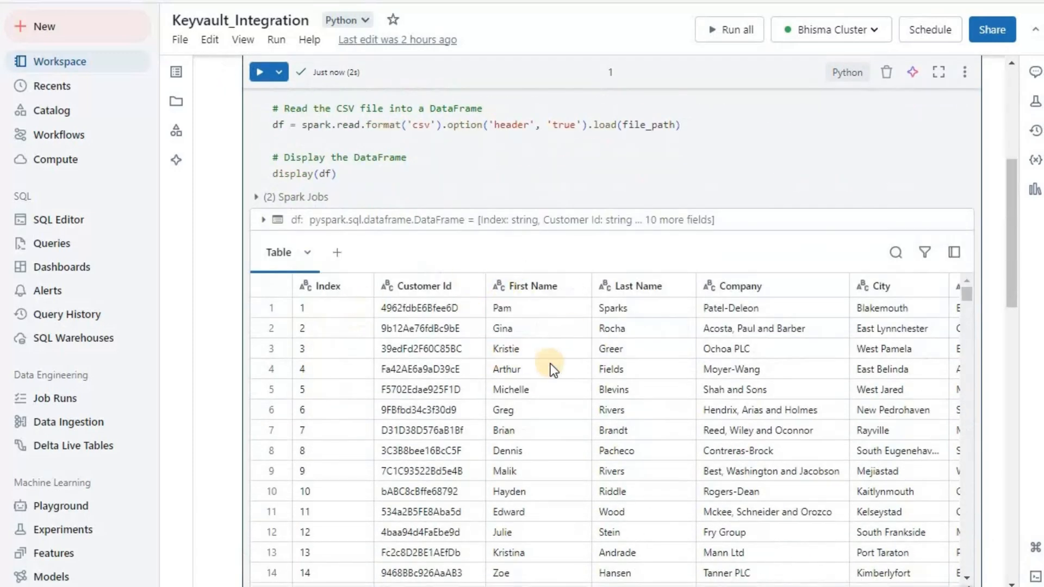
pyautogui.scroll(2, 550, 366)
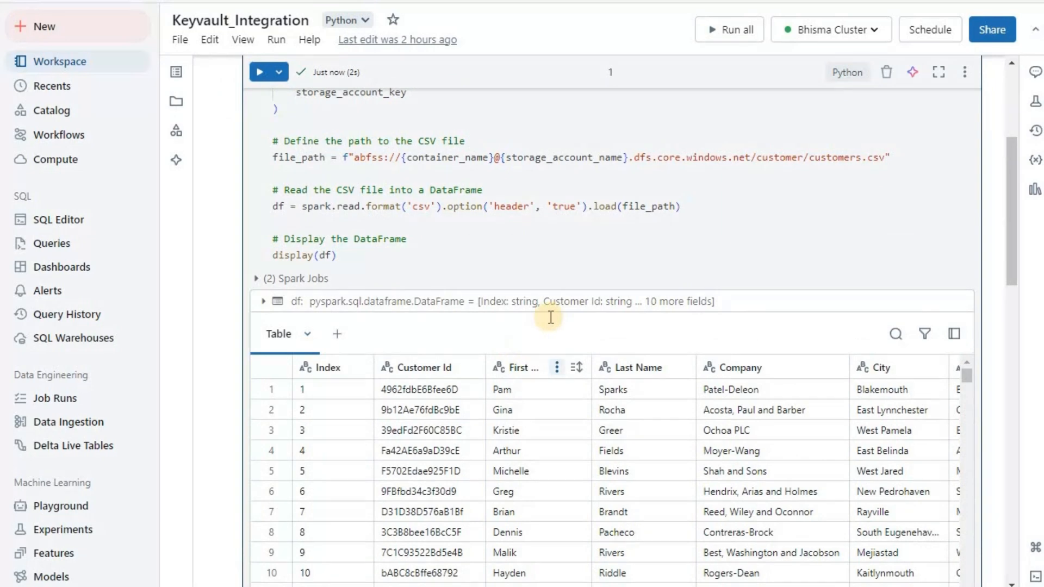
pyautogui.scroll(5, 550, 317)
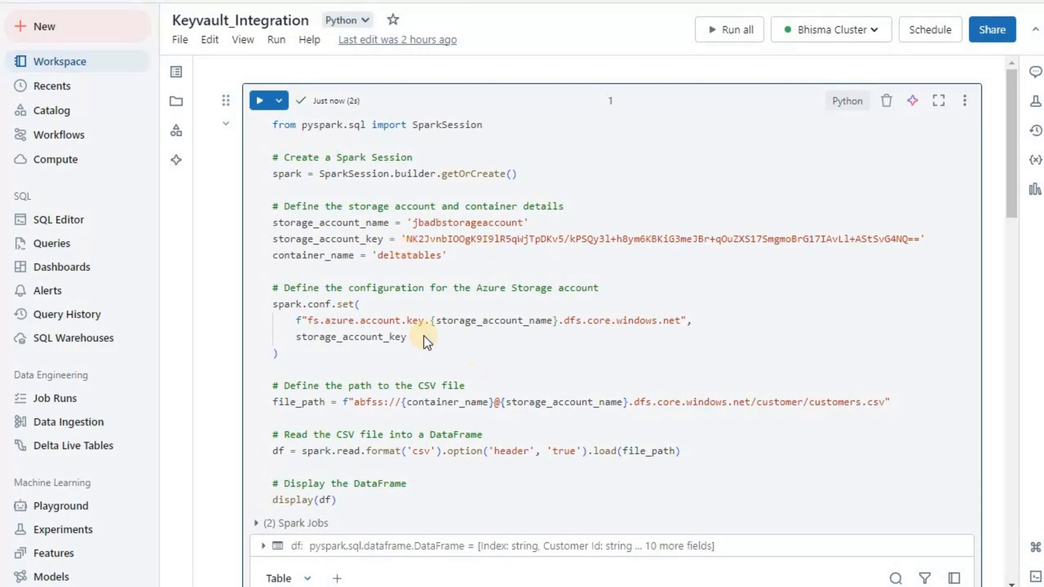
pyautogui.scroll(-4, 381, 282)
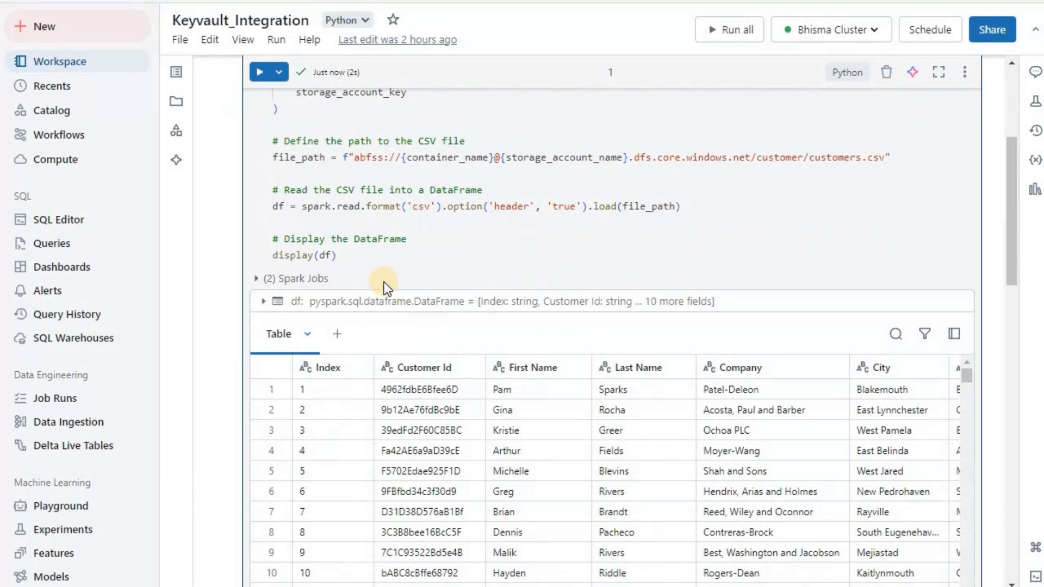
pyautogui.scroll(4, 384, 282)
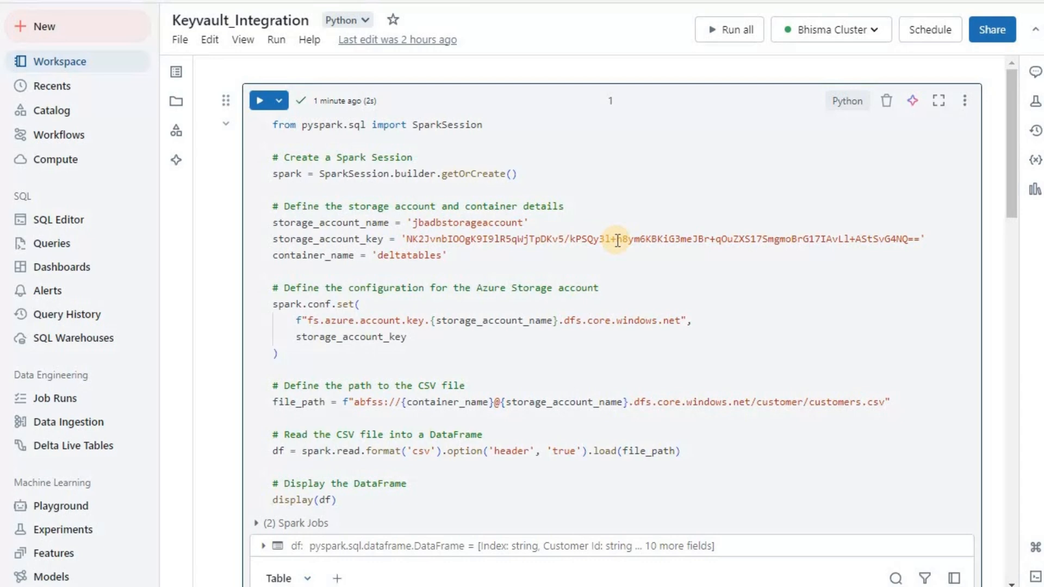
# Step: Copy the storage account key value from the first cell and view the access keys page of the jbadbstorageaccount storage account
pyautogui.hotkey('shift', 'End')
pyautogui.hotkey('shift', 'Left')
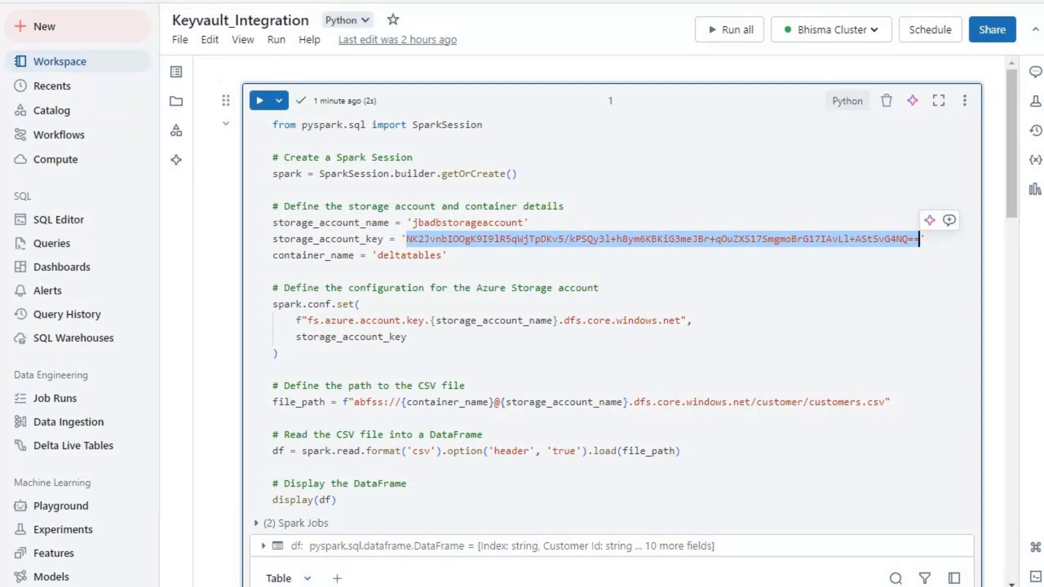
pyautogui.click(190, 1)
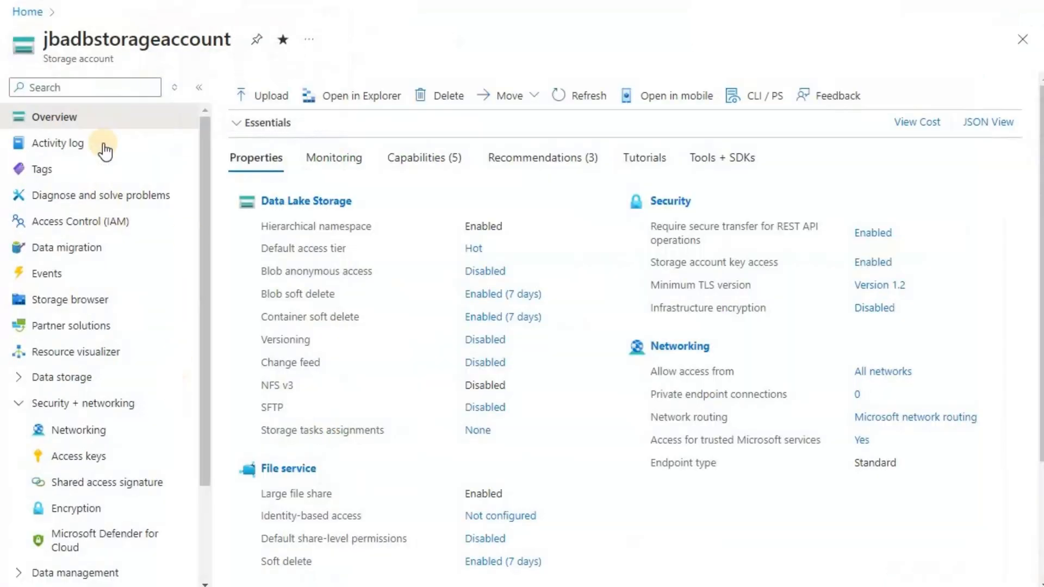
pyautogui.click(78, 459)
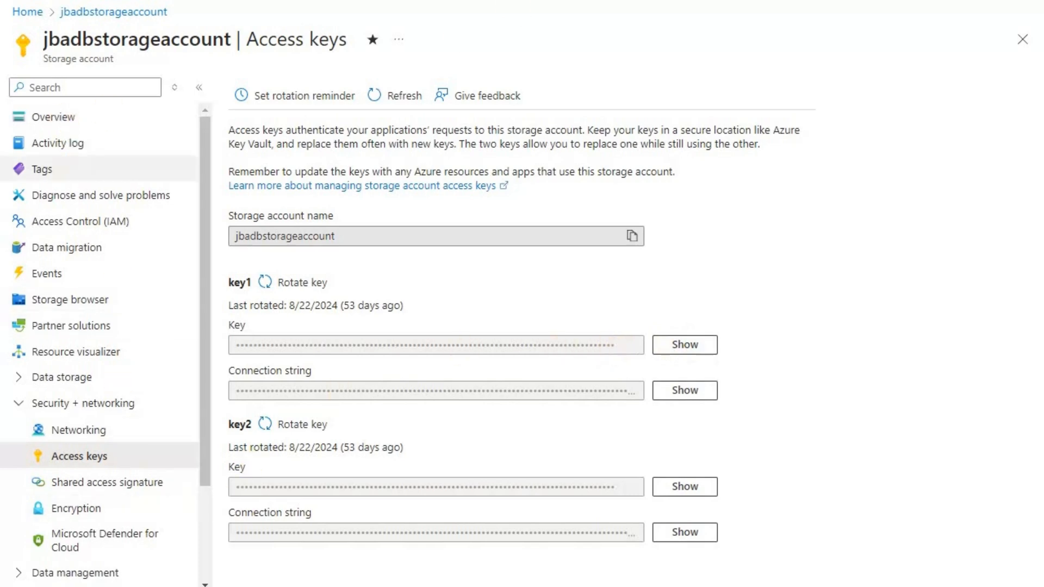
pyautogui.click(53, 116)
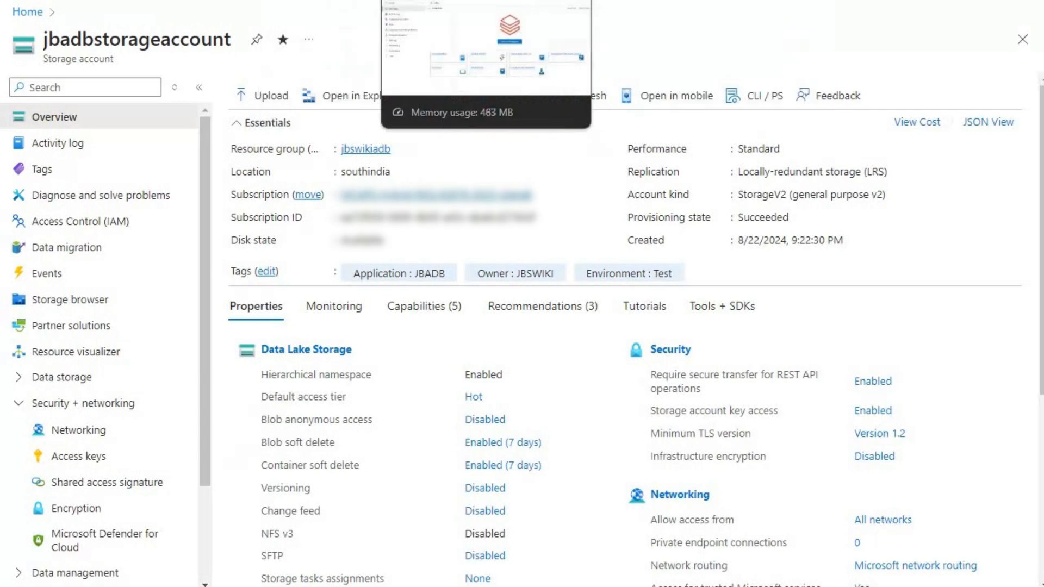
pyautogui.click(685, 1)
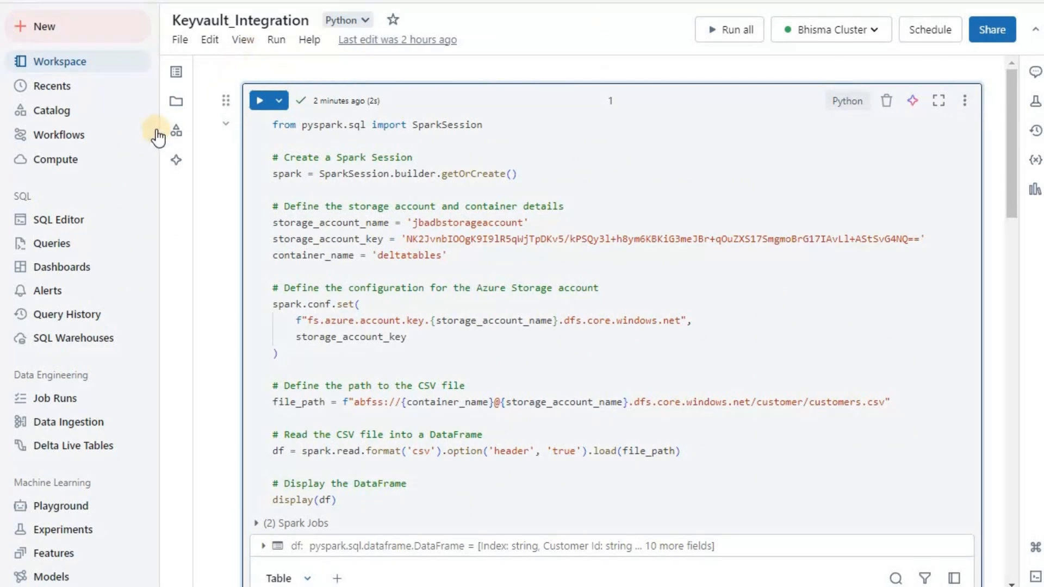
# Step: Start a new manual secret in the jbadbkeyvault key vault and paste the storage account key as its secret value
pyautogui.hotkey('ctrl', 'Tab')
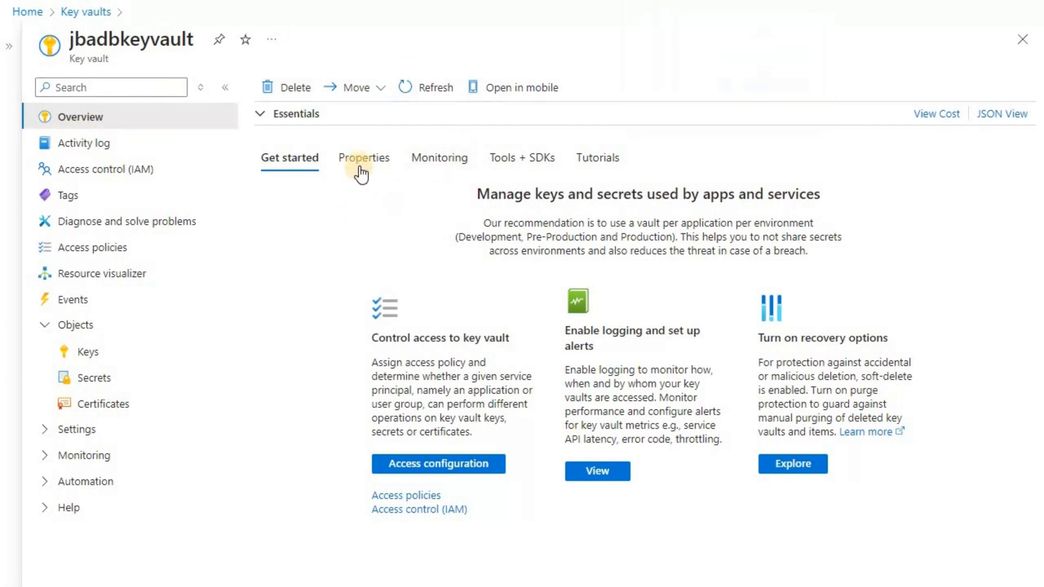
pyautogui.click(96, 381)
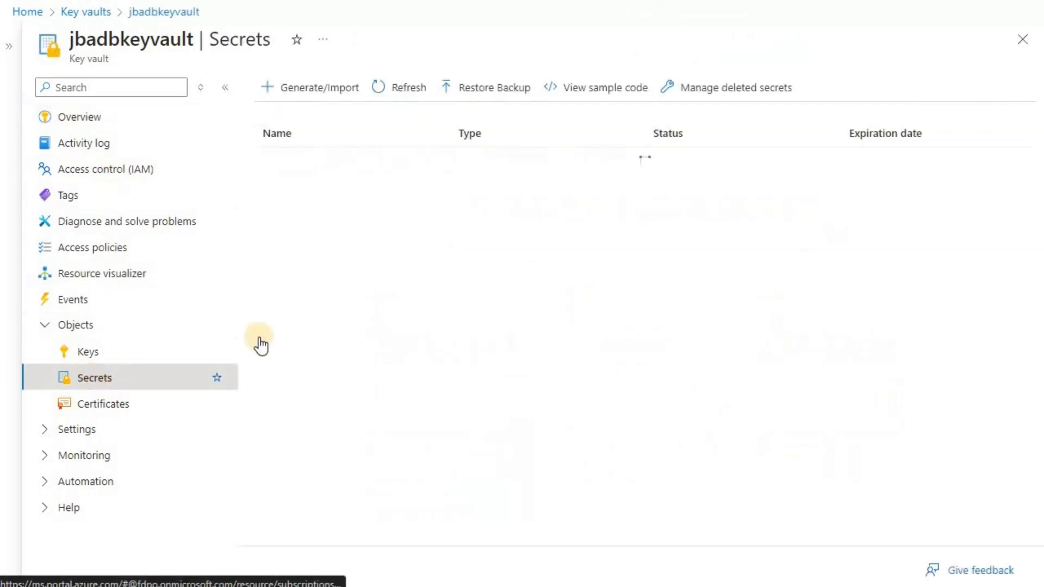
pyautogui.click(309, 89)
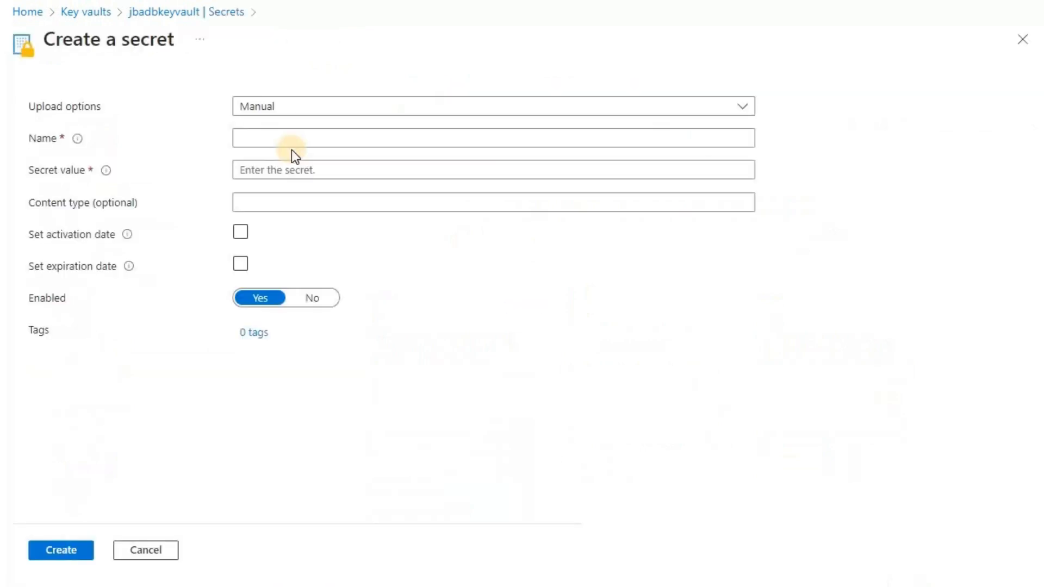
pyautogui.click(258, 169)
pyautogui.hotkey('ctrl', 'v')
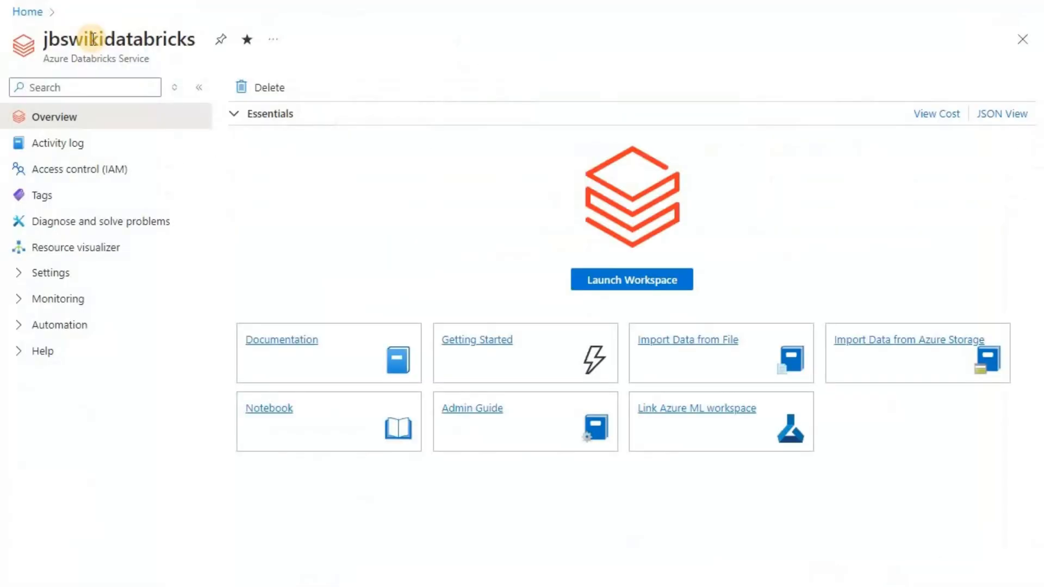
# Step: Name the secret jbswikidatabrickssecret, reusing the Databricks service name jbswikidatabricks and adding "secret"
pyautogui.doubleClick(93, 38)
pyautogui.hotkey('ctrl', 'c')
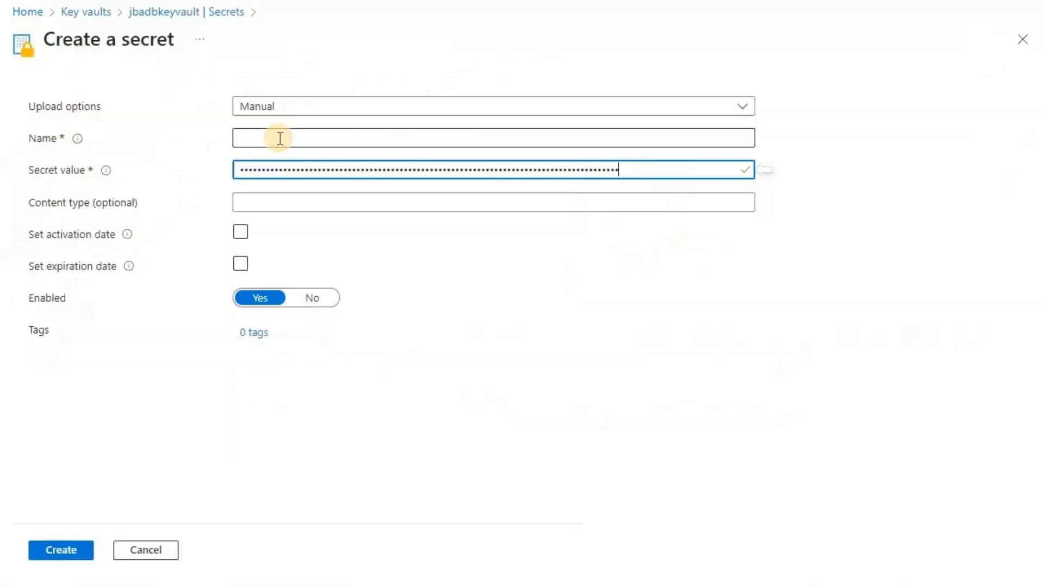
pyautogui.click(280, 138)
pyautogui.hotkey('ctrl', 'v')
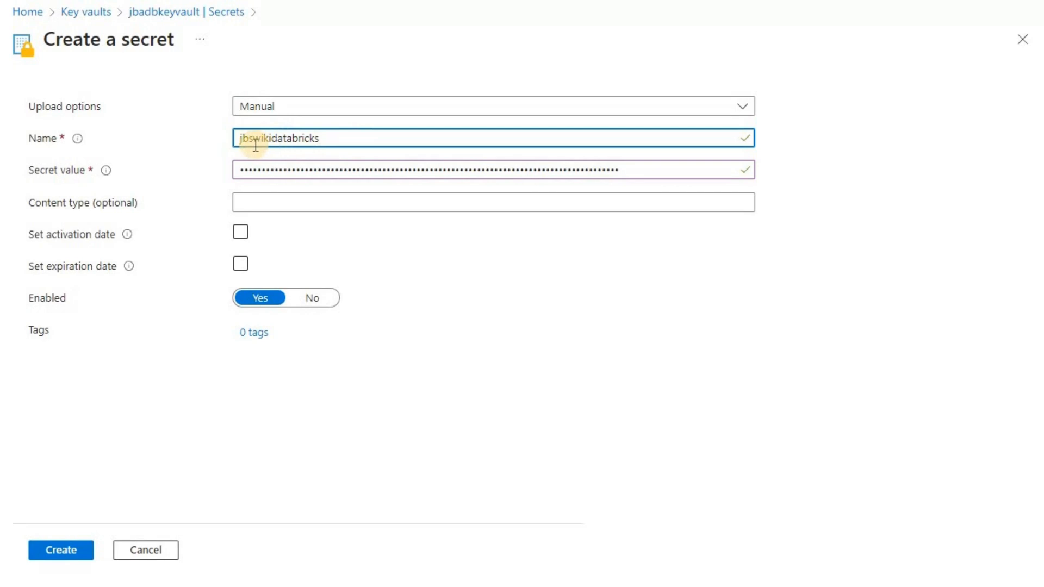
pyautogui.write('secret')
# Step: Record "Key vault secret - jbswikidatabrickssecret" on the second line of an empty Notepad file, and create the secret in the key vault
pyautogui.doubleClick(372, 143)
pyautogui.hotkey('ctrl', 'c')
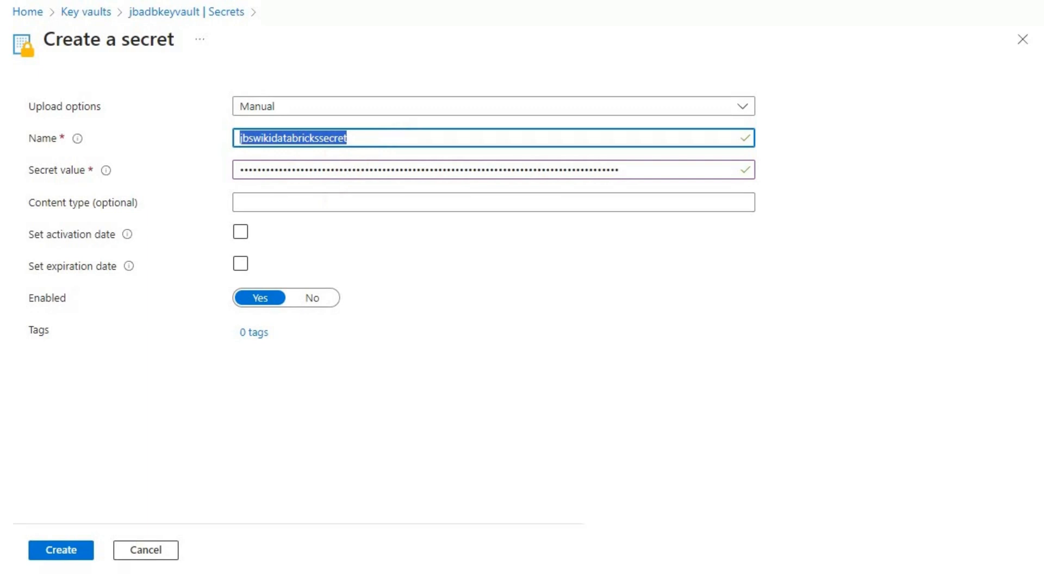
pyautogui.hotkey('alt', 'Tab')
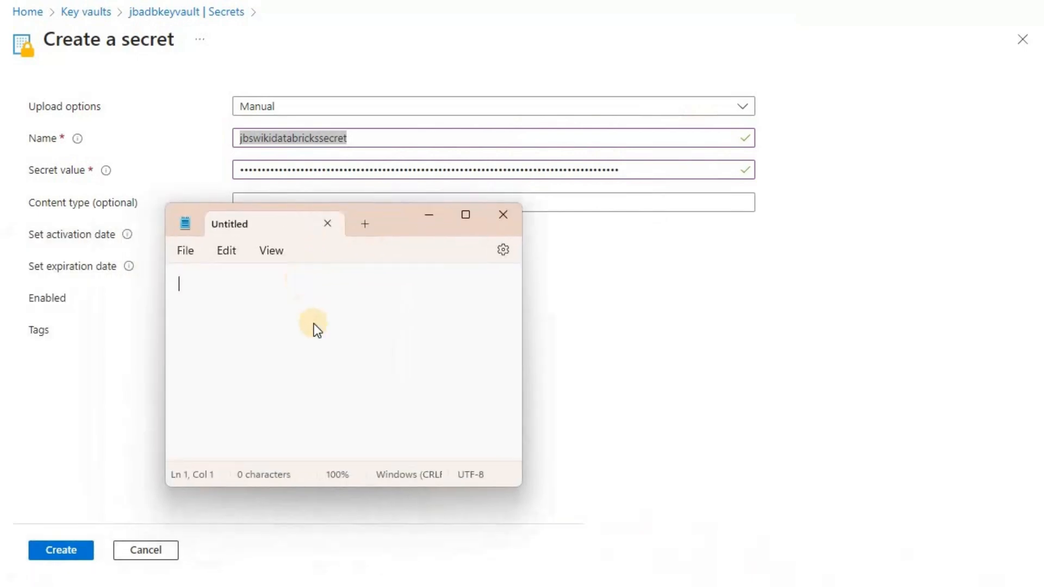
pyautogui.press('Return')
pyautogui.write('Key vault secret -')
pyautogui.hotkey('ctrl', 'v')
pyautogui.hotkey('ctrl', 'Home')
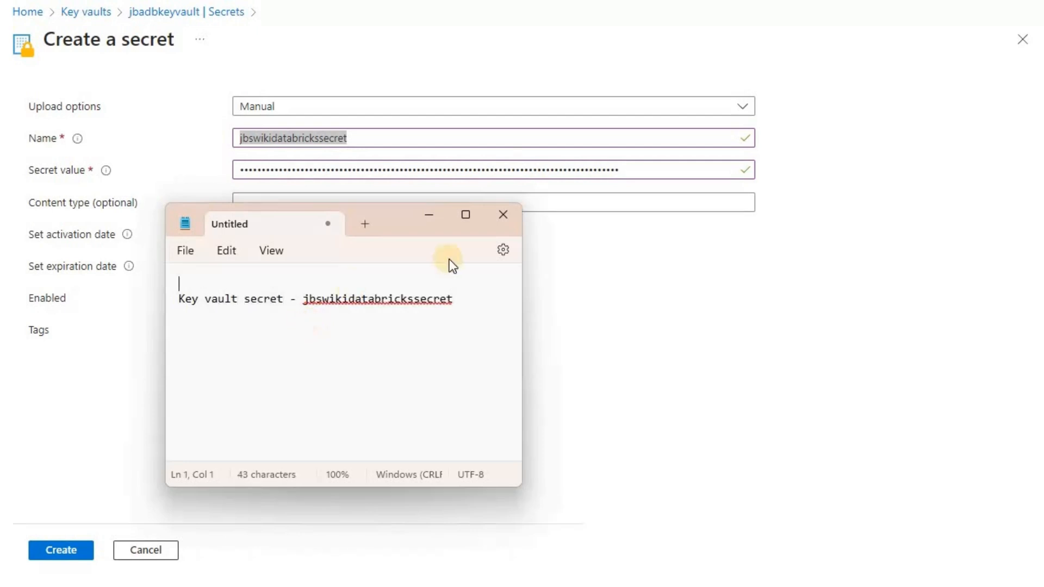
pyautogui.click(436, 218)
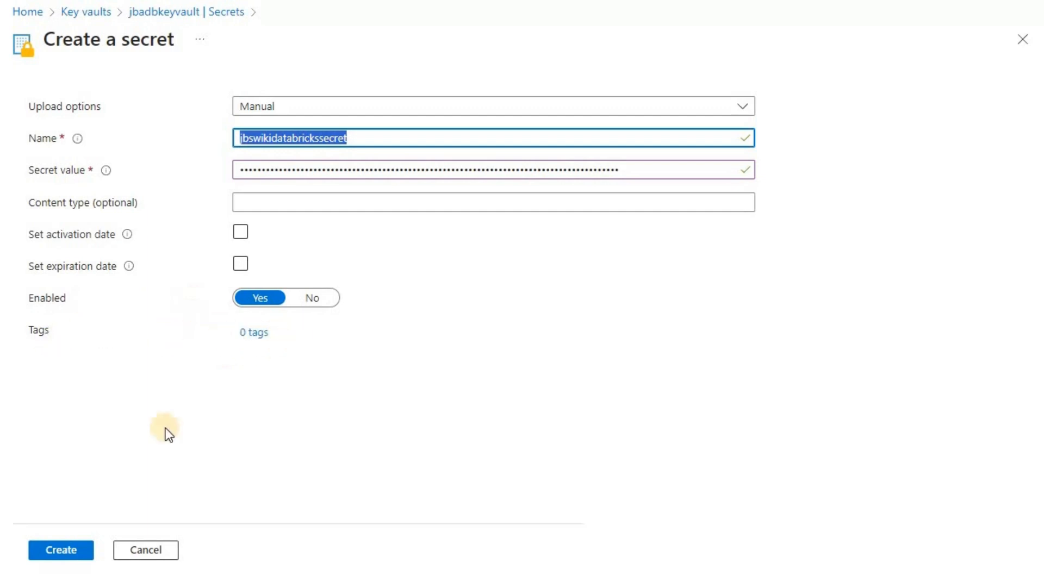
pyautogui.click(81, 548)
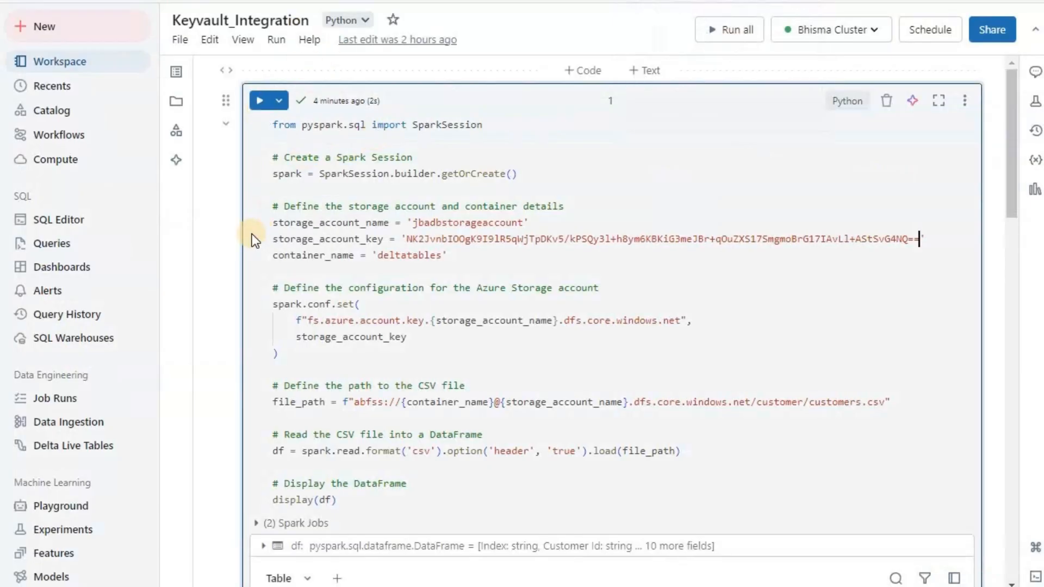
# Step: Set key_vault_key in the second cell of the Keyvault_Integration notebook to 'jbswikidatabrickssecret', copying the name from the Notepad note
pyautogui.scroll(-10, 258, 233)
pyautogui.scroll(-8, 252, 234)
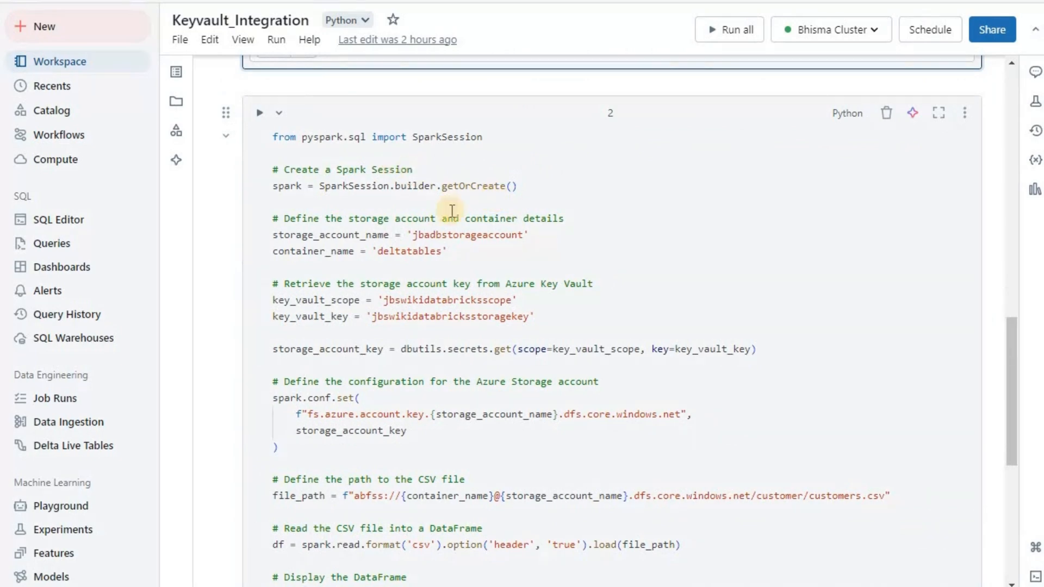
pyautogui.scroll(-2, 468, 206)
pyautogui.scroll(2, 434, 266)
pyautogui.click(547, 559)
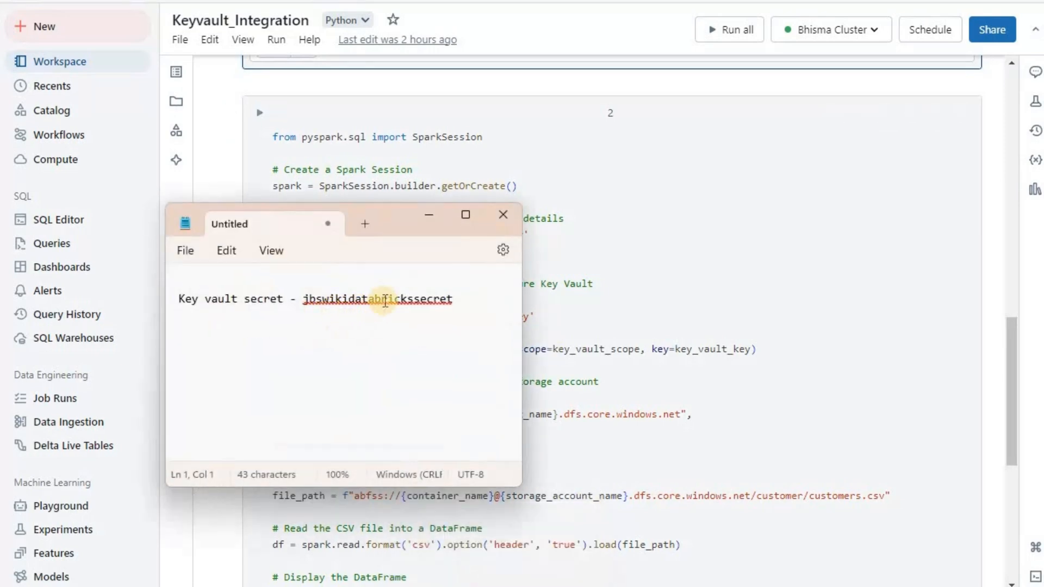
pyautogui.doubleClick(384, 302)
pyautogui.hotkey('ctrl', 'c')
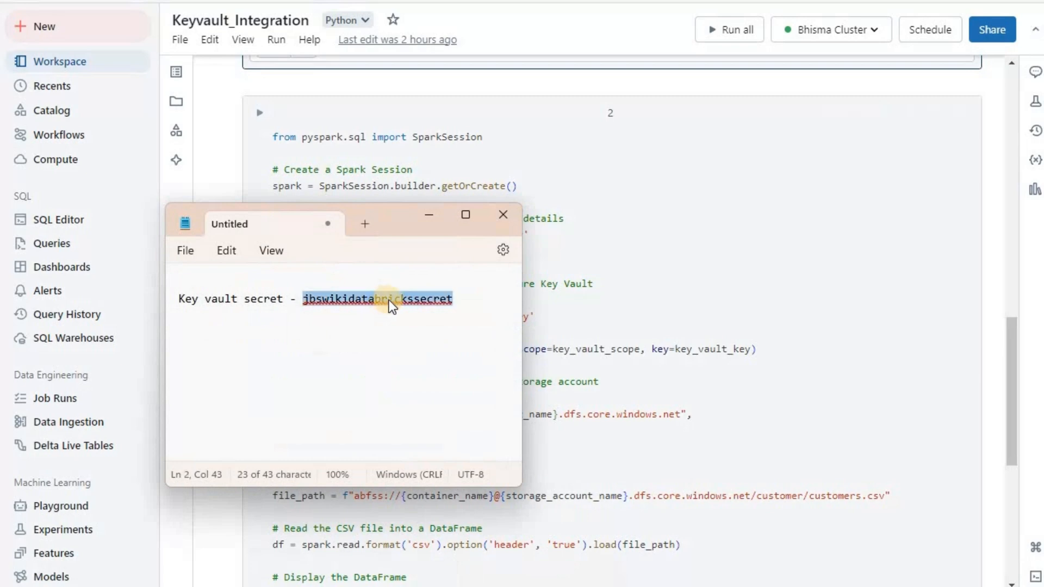
pyautogui.click(442, 210)
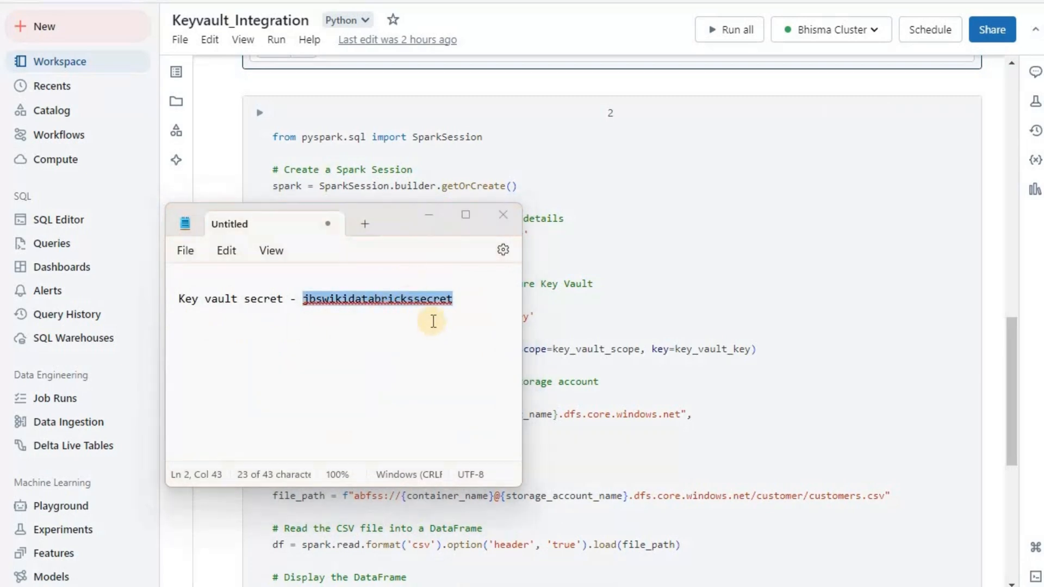
pyautogui.doubleClick(434, 317)
pyautogui.hotkey('ctrl', 'v')
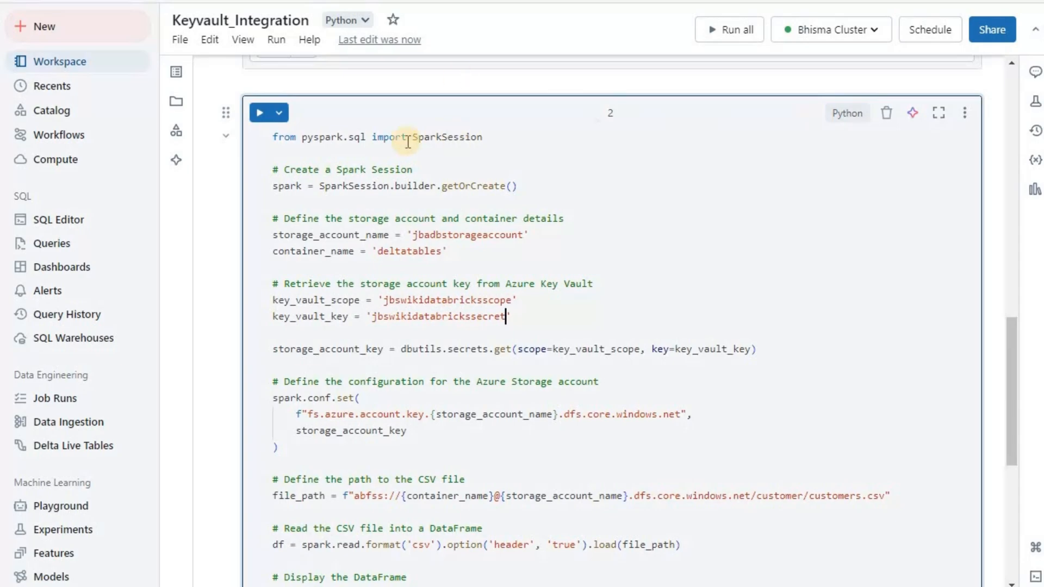
# Step: Find the Azure Key Vault-backed secret scope instructions in the Microsoft Learn documentation and copy the #secrets/createScope URL suffix
pyautogui.hotkey('ctrl', 'Tab')
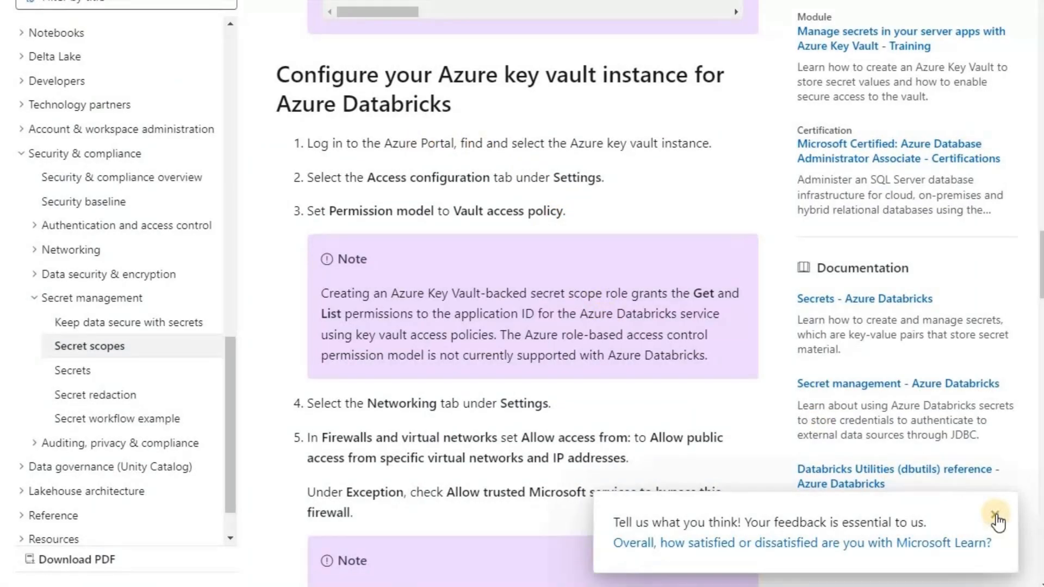
pyautogui.scroll(15, 631, 253)
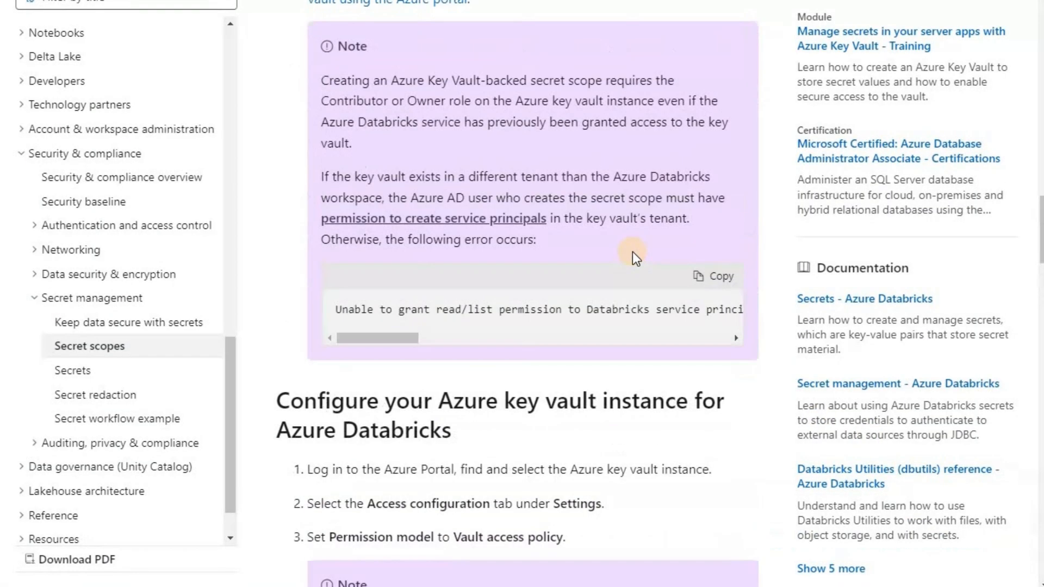
pyautogui.scroll(-20, 632, 261)
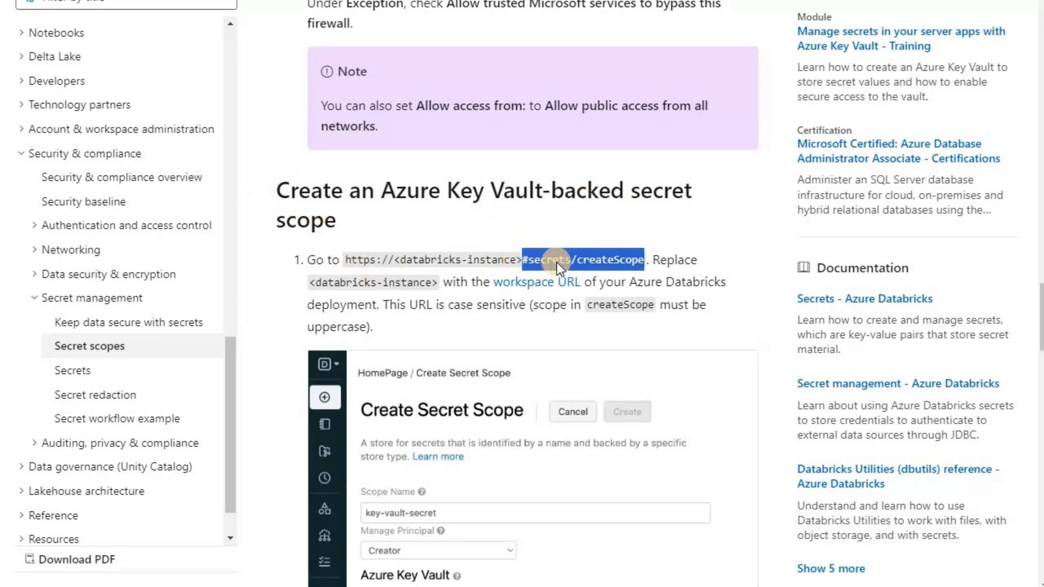
pyautogui.rightClick(596, 274)
pyautogui.click(528, 260)
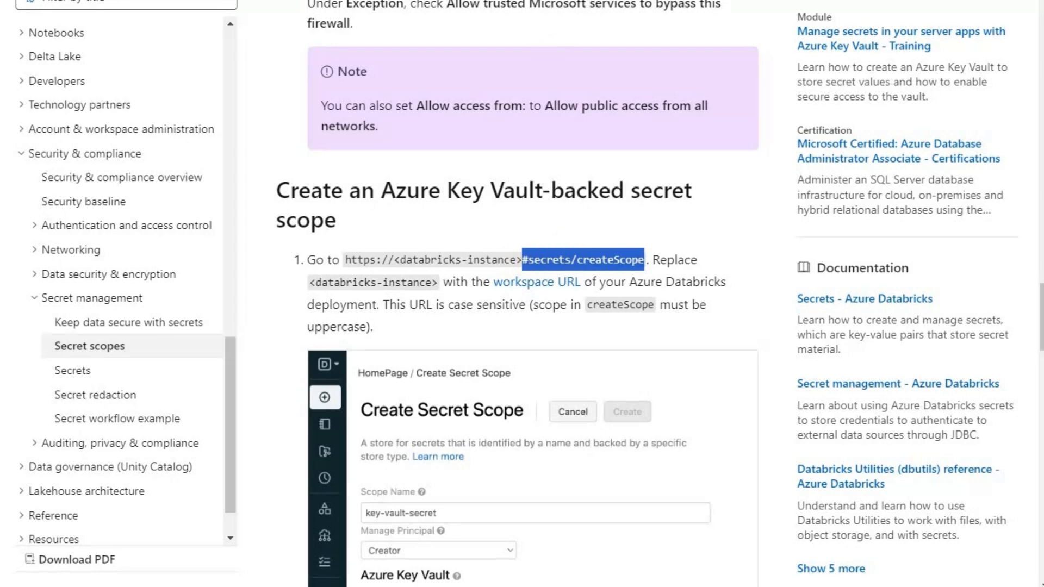
# Step: Open the Create Secret Scope page by adding #secrets/createScope to the Databricks workspace URL
pyautogui.hotkey('ctrl', 'Tab')
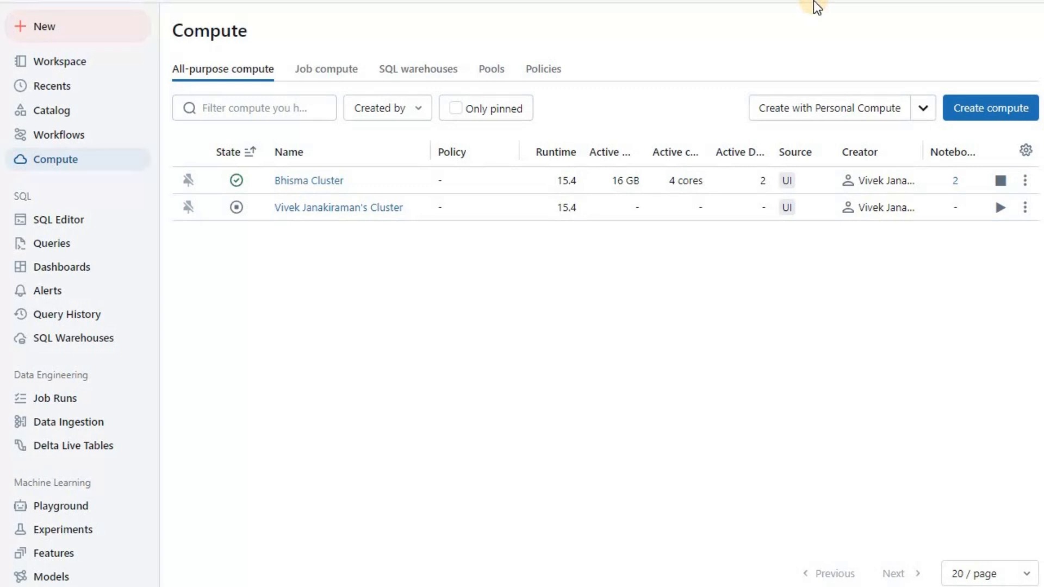
pyautogui.hotkey('ctrl', 'v')
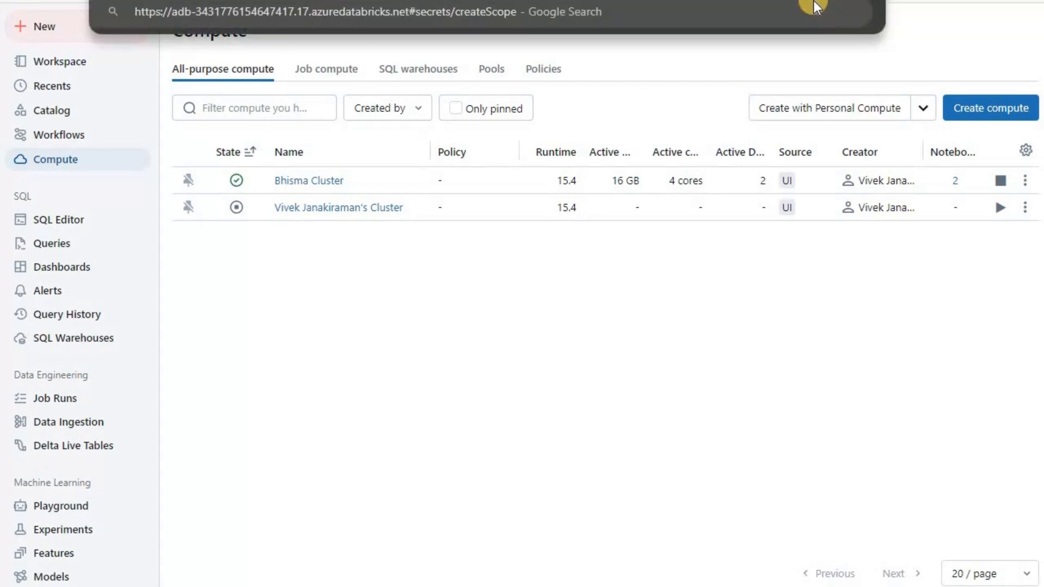
pyautogui.press('Return')
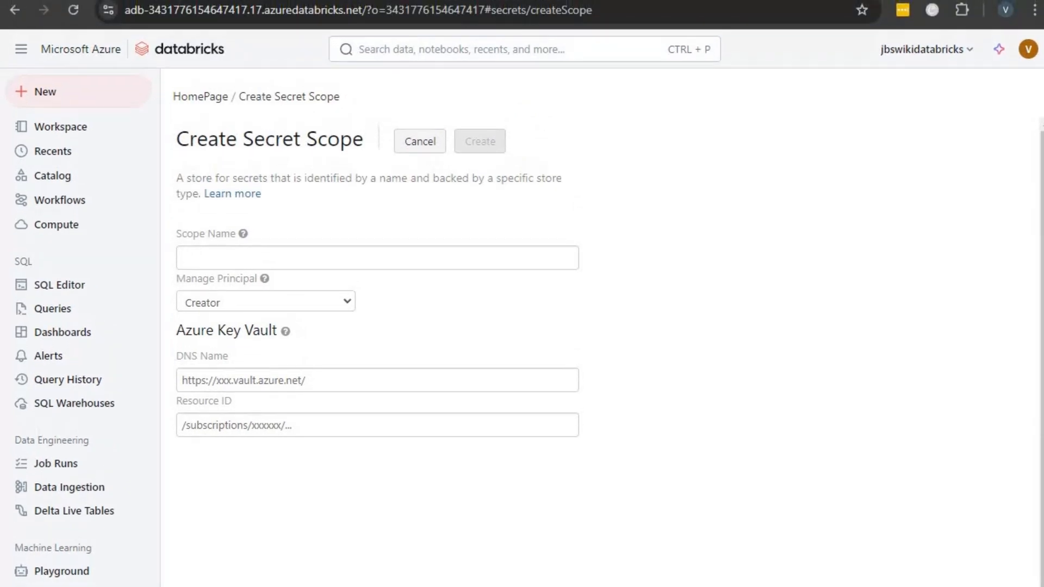
pyautogui.click(350, 12)
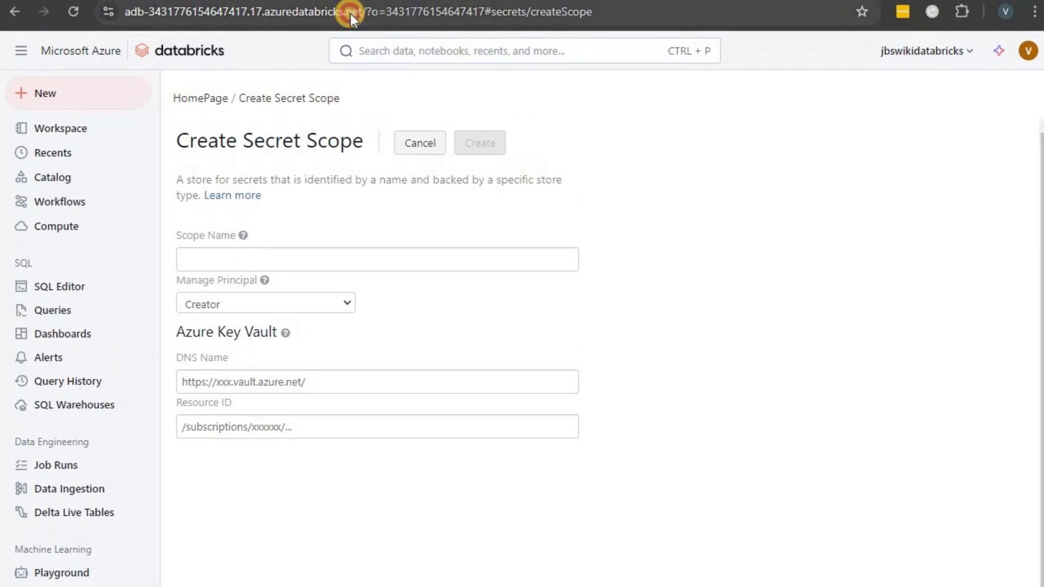
# Step: Return to the workspace home page and reopen Create Secret Scope by putting #secrets/createScope directly after azuredatabricks.net in the URL
pyautogui.click(364, 11)
pyautogui.click(364, 12)
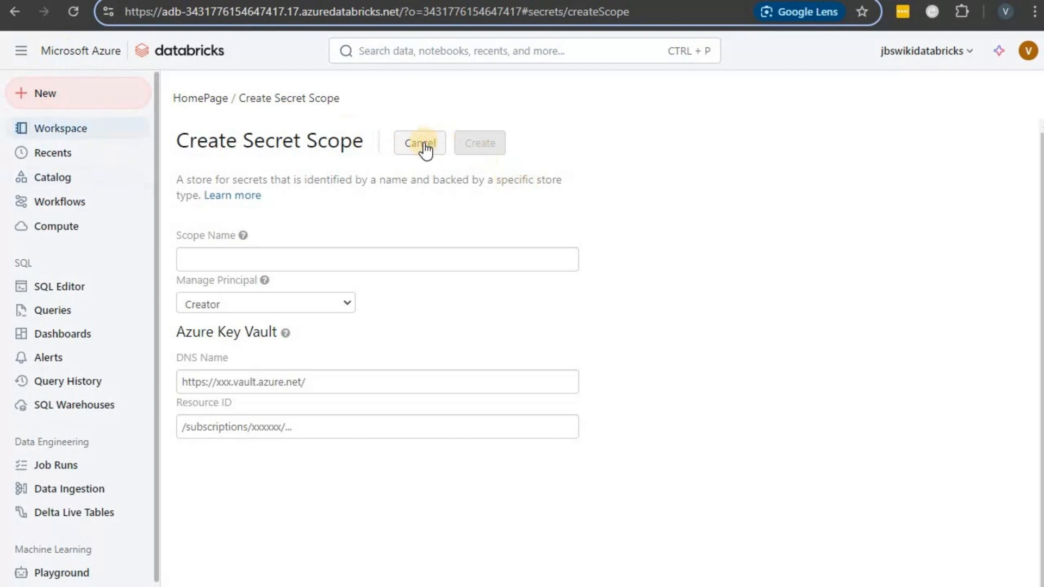
pyautogui.press('Return')
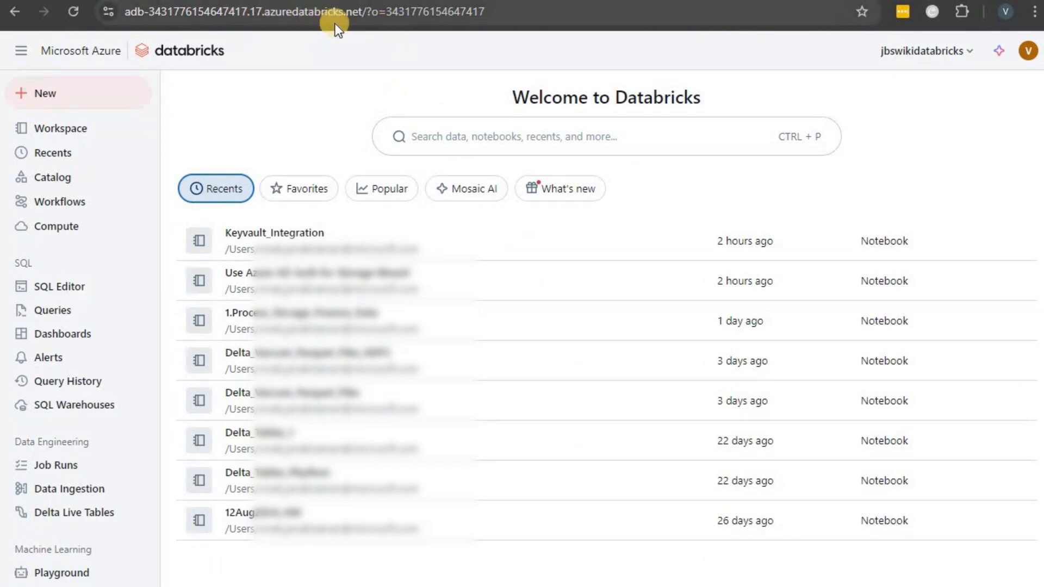
pyautogui.click(363, 12)
pyautogui.click(363, 11)
pyautogui.hotkey('shift', 'End')
pyautogui.write('#secrets/createScope')
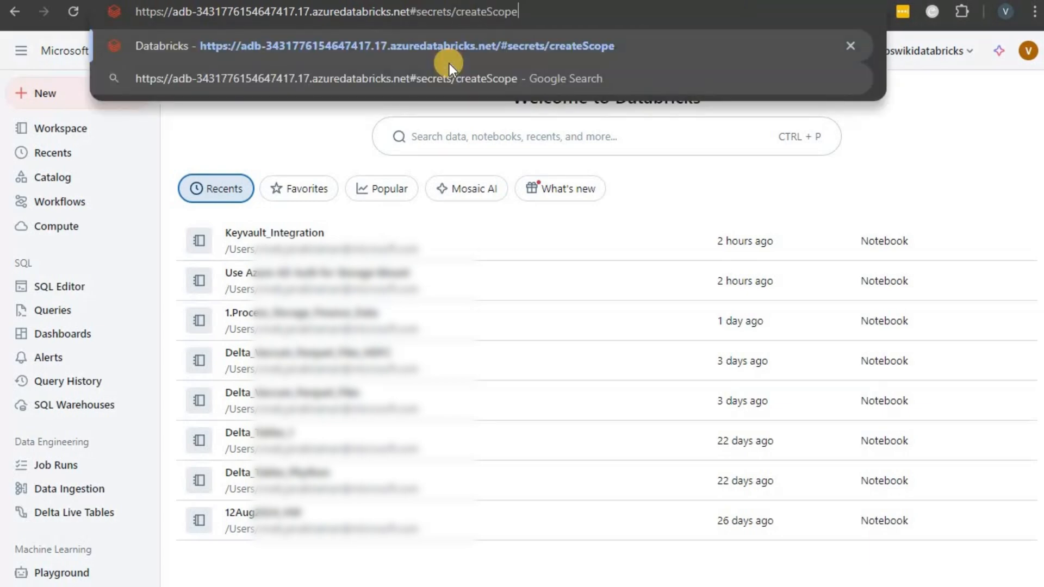
pyautogui.press('Return')
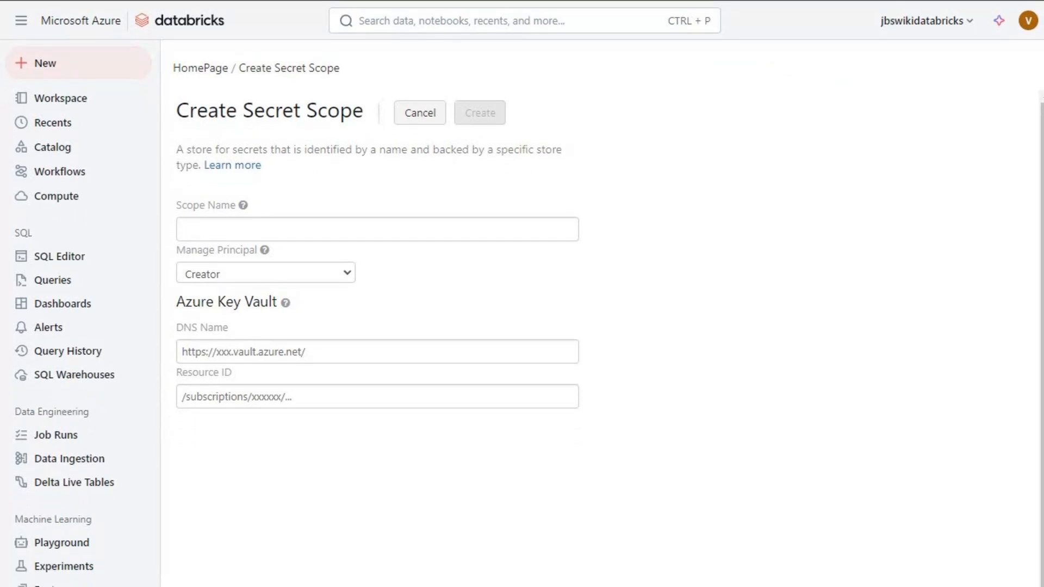
# Step: Name the secret scope jbswikidatabricksscope and choose Creator as its manage principal
pyautogui.click(296, 230)
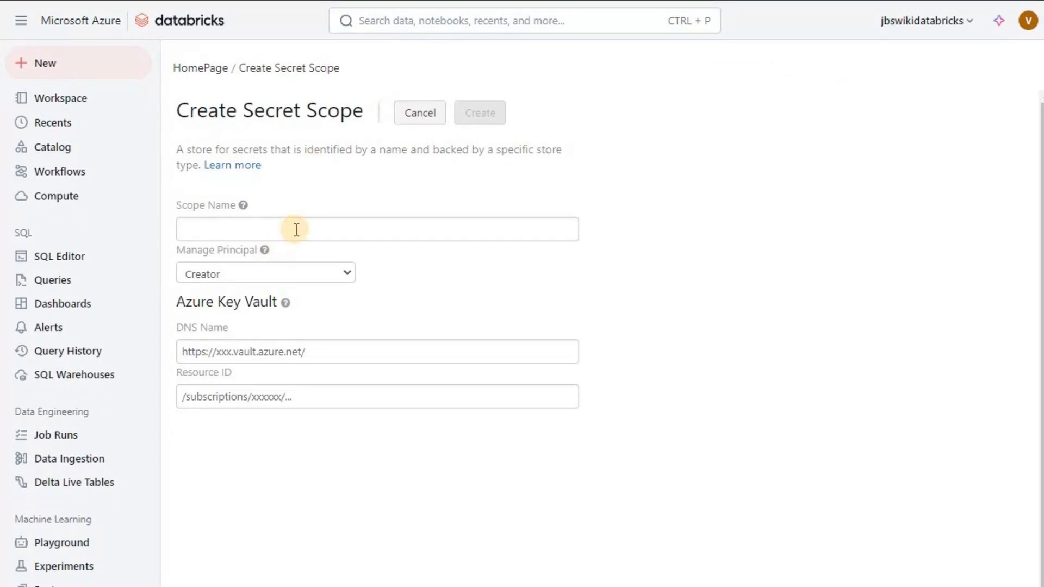
pyautogui.click(301, 265)
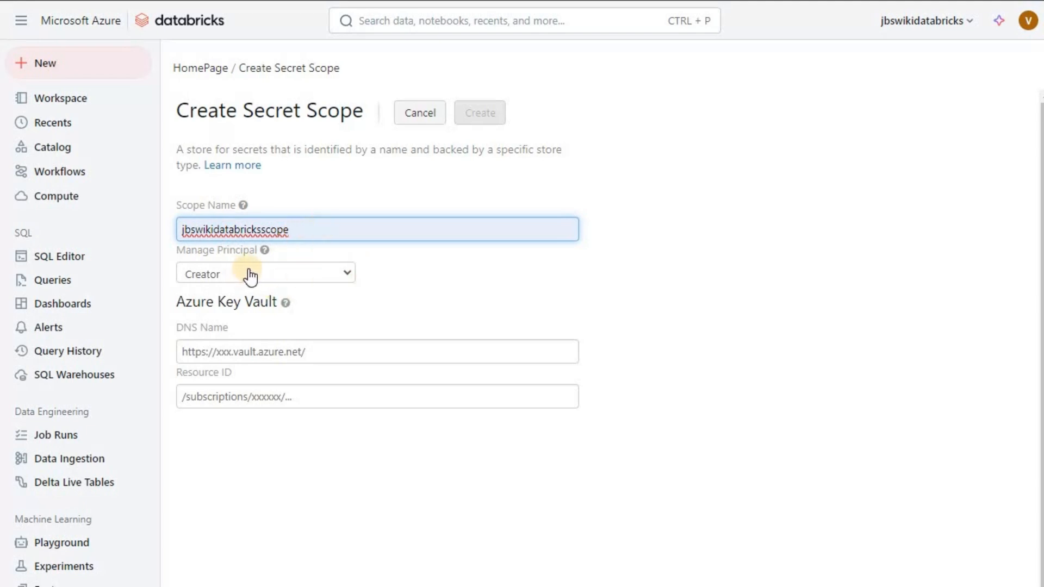
pyautogui.click(266, 279)
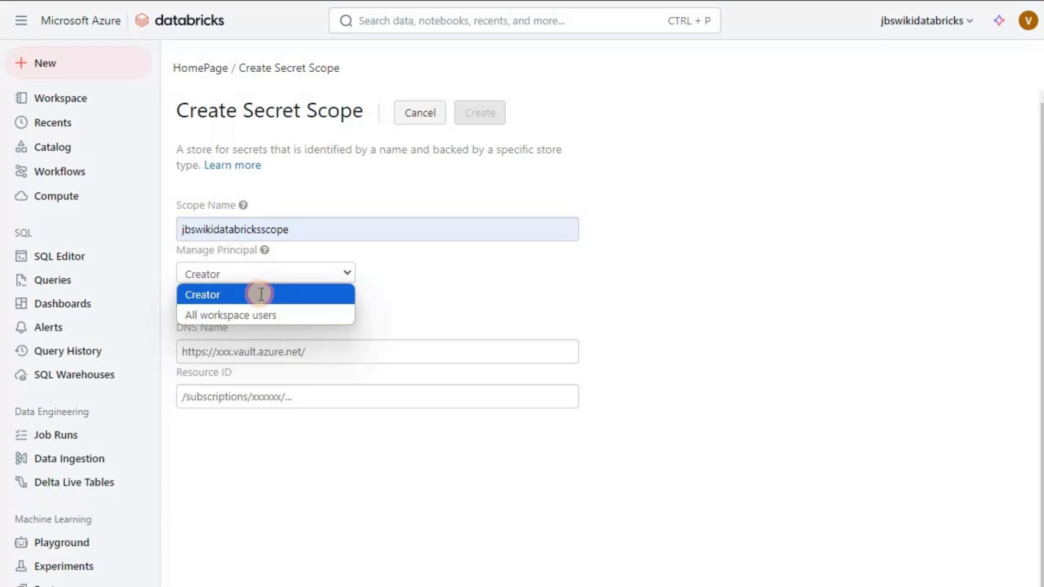
pyautogui.click(260, 295)
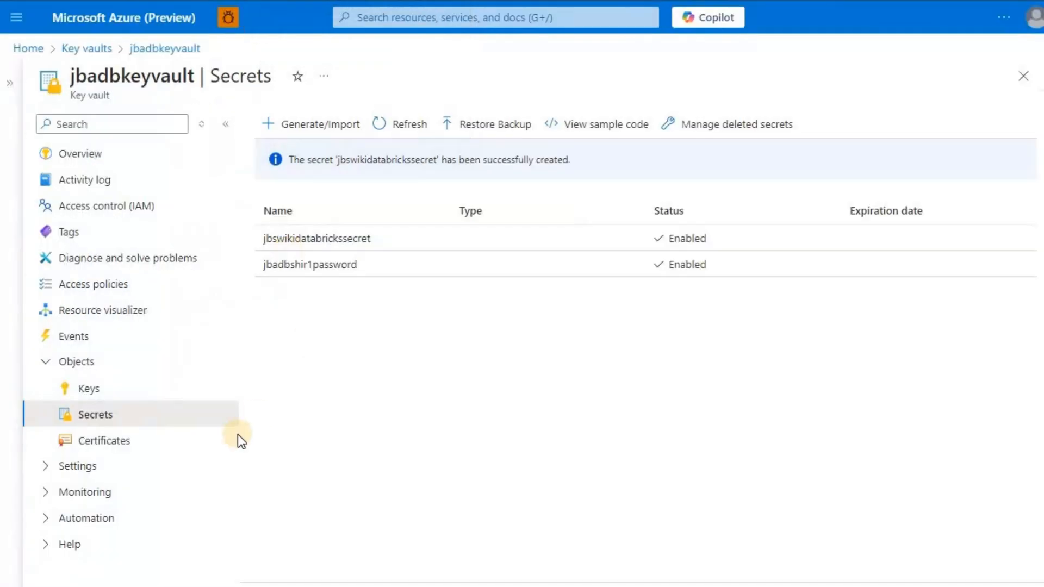
# Step: Copy the Vault URI from the jbadbkeyvault properties in the Azure portal and enter it as the secret scope's DNS Name
pyautogui.click(103, 127)
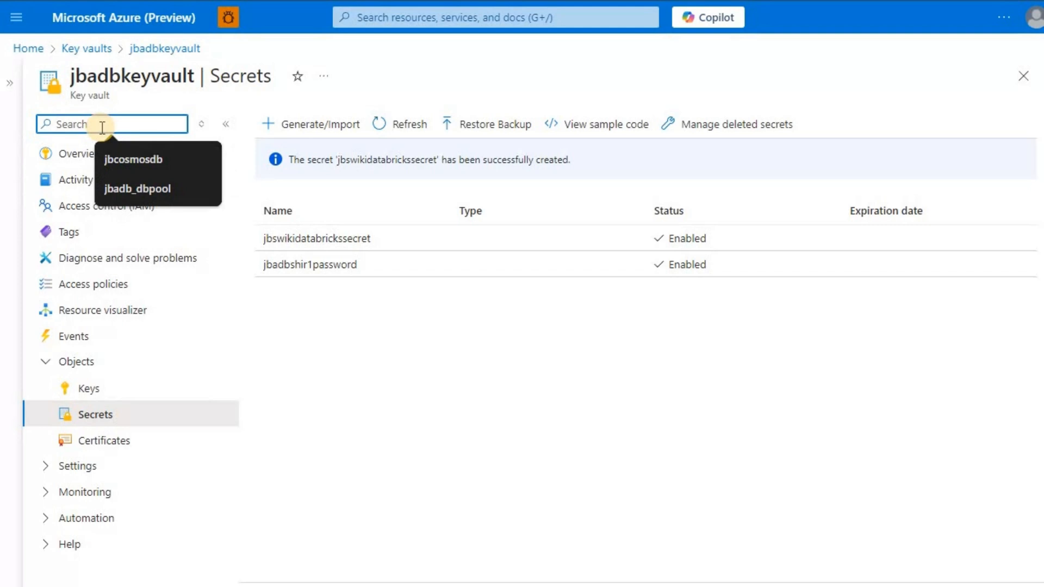
pyautogui.write('proper')
pyautogui.click(97, 185)
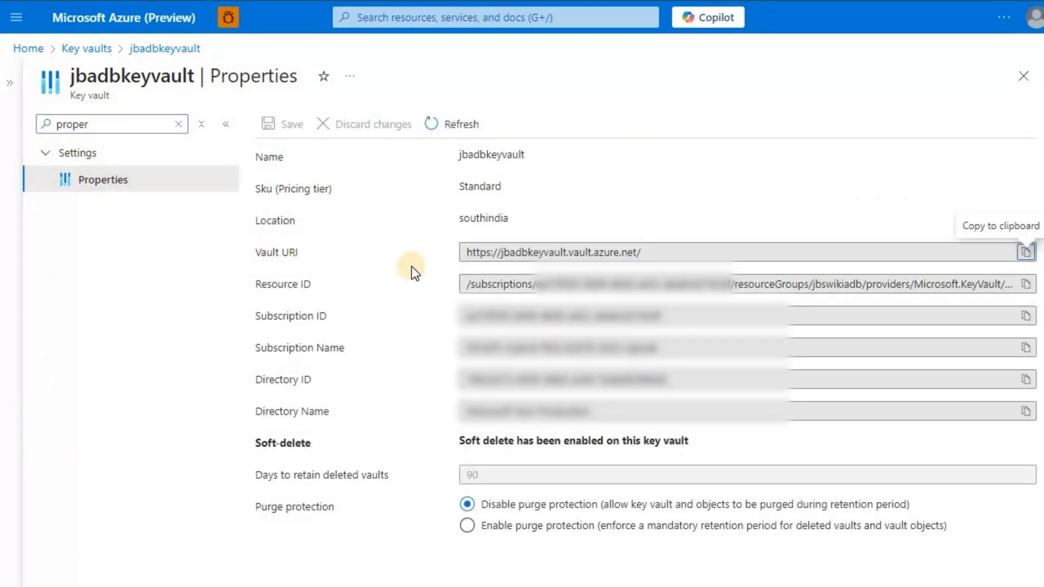
pyautogui.click(1027, 254)
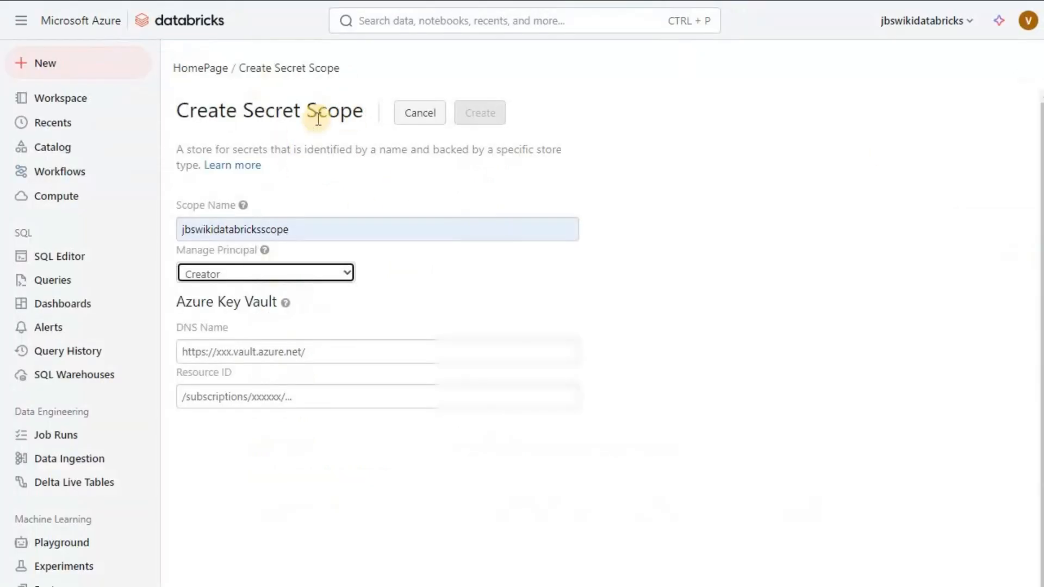
pyautogui.click(209, 348)
pyautogui.hotkey('ctrl', 'v')
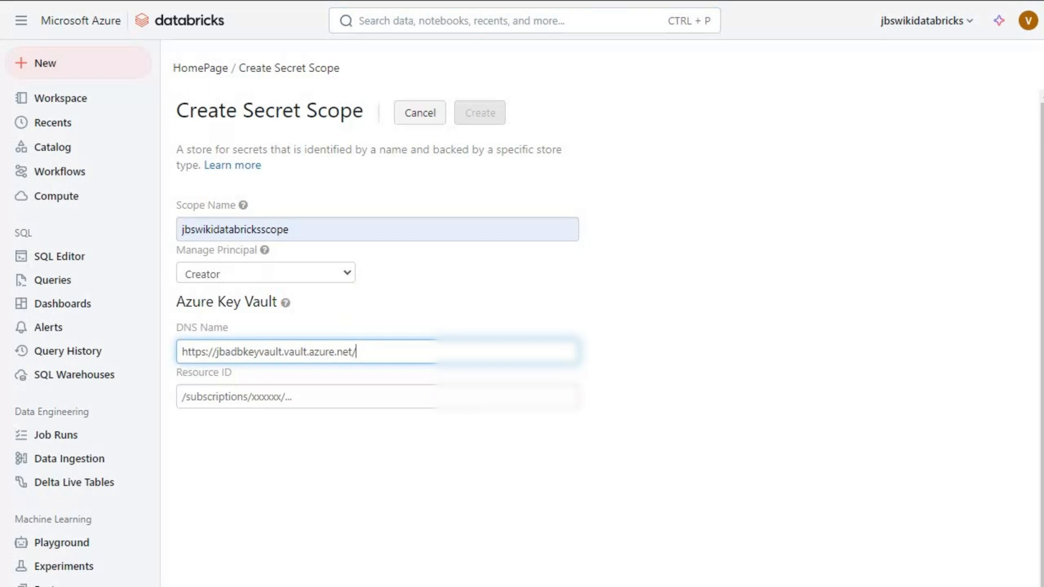
# Step: Copy the Resource ID from the jbadbkeyvault properties into the secret scope form and try to create the scope
pyautogui.hotkey('alt', 'Tab')
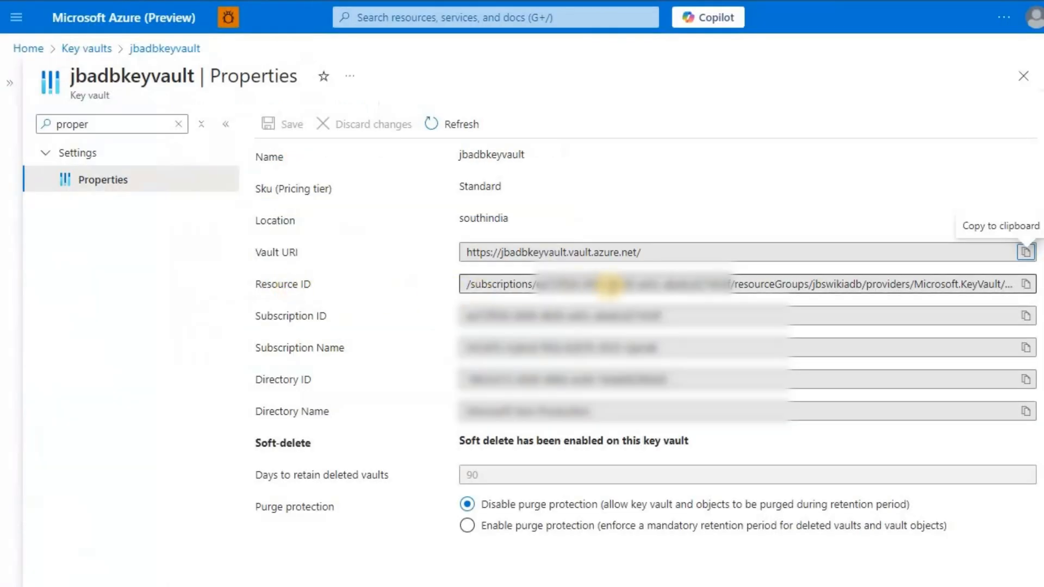
pyautogui.click(1025, 285)
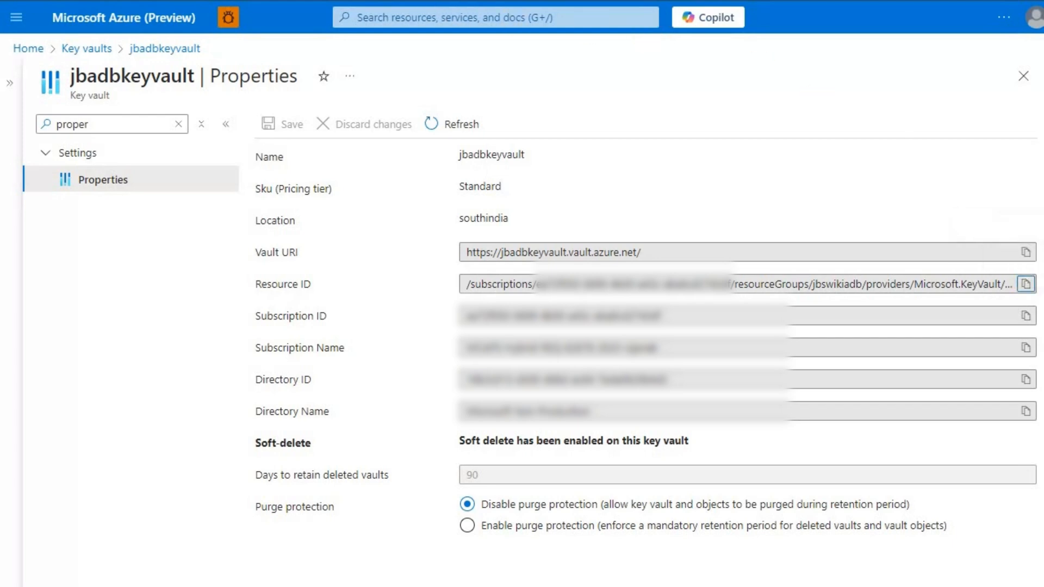
pyautogui.hotkey('ctrl', 'Tab')
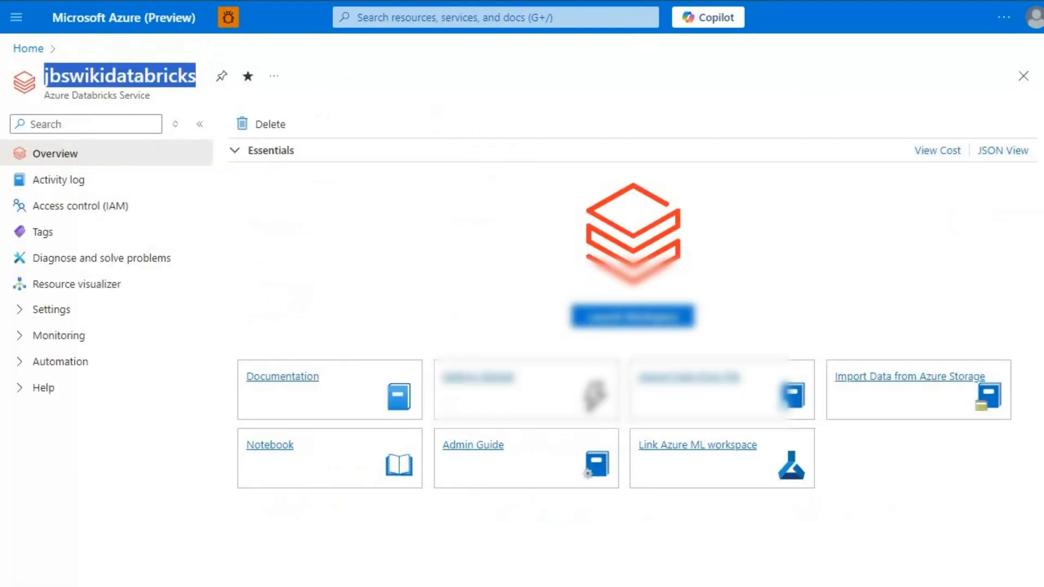
pyautogui.hotkey('ctrl', 'Tab')
pyautogui.click(268, 403)
pyautogui.hotkey('ctrl', 'v')
pyautogui.click(480, 114)
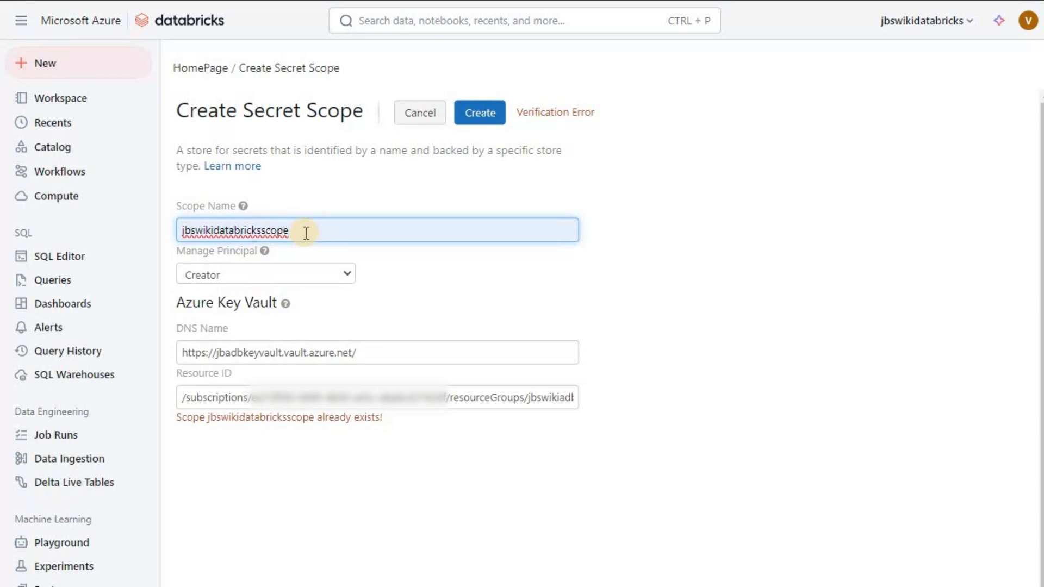
# Step: Extend the scope name to jbswikidatabricksscopekeyvaultintegration and create the secret scope
pyautogui.write('keyvault')
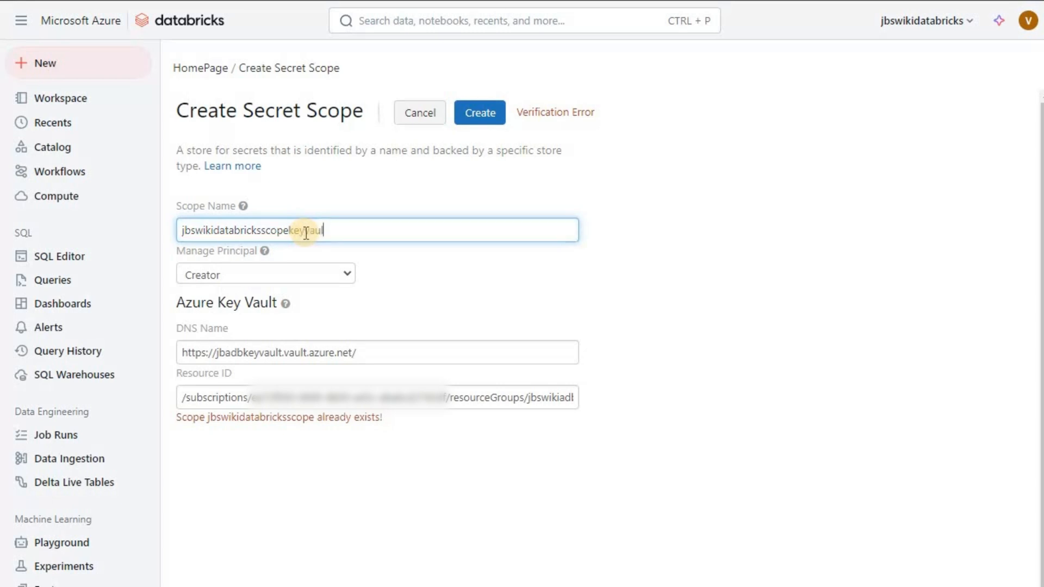
pyautogui.write('integration')
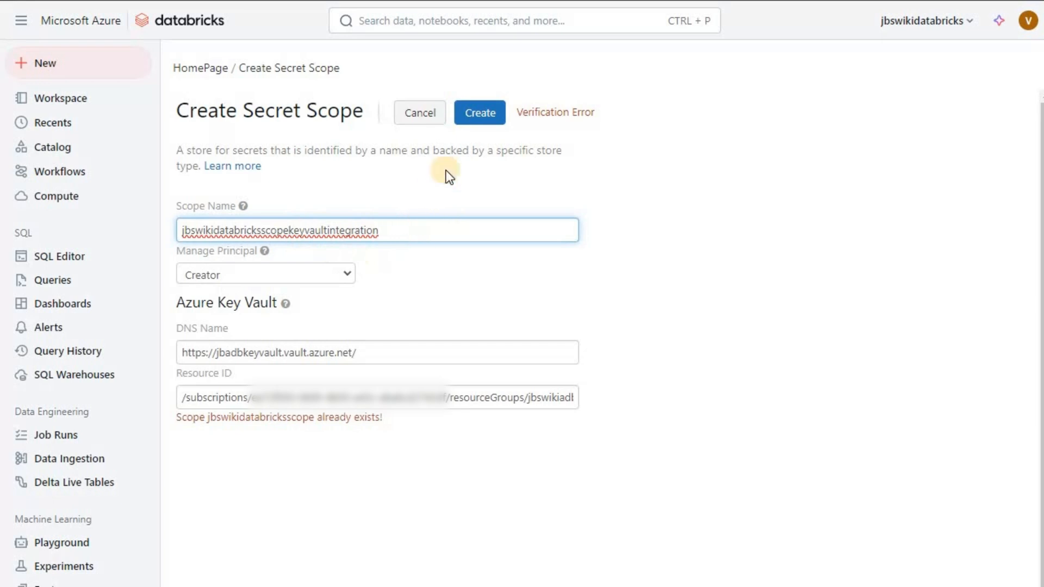
pyautogui.click(480, 114)
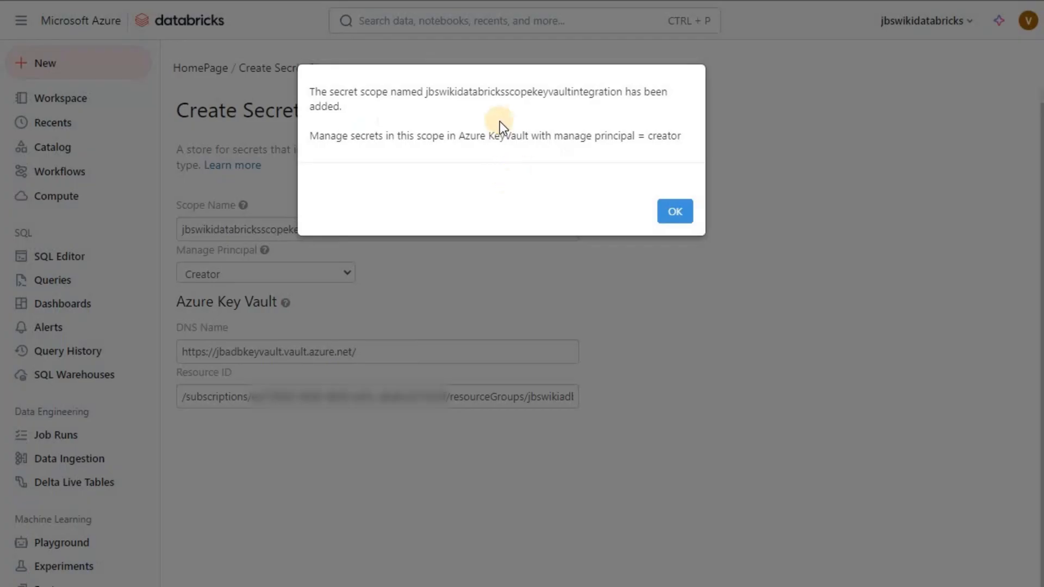
# Step: Record "scope : jbswikidatabricksscopekeyvaultintegration" on the first line of the Notepad note, copying the name from the confirmation, and dismiss the confirmation
pyautogui.doubleClick(514, 92)
pyautogui.hotkey('ctrl', 'c')
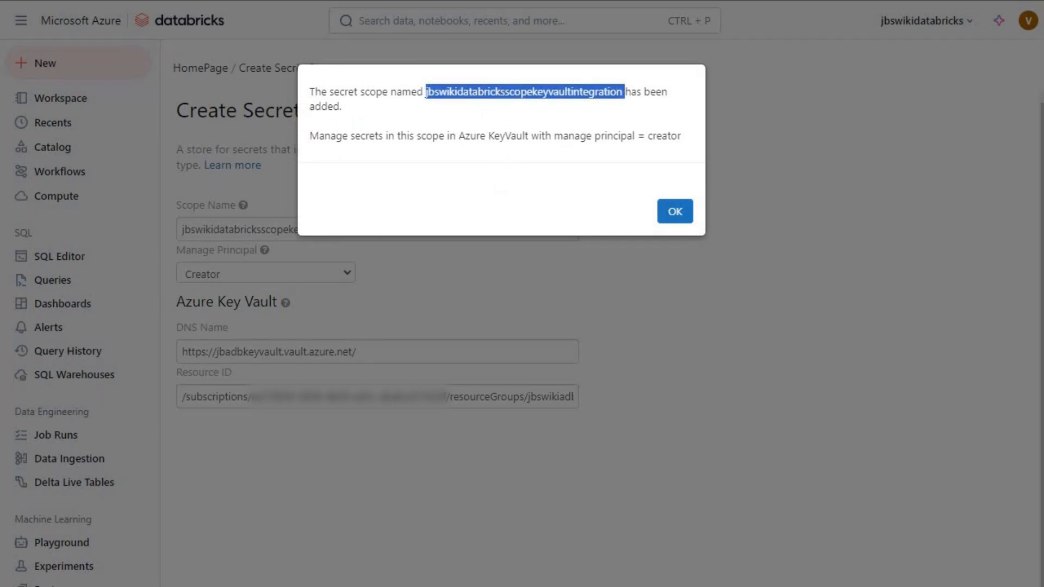
pyautogui.hotkey('alt', 'Tab')
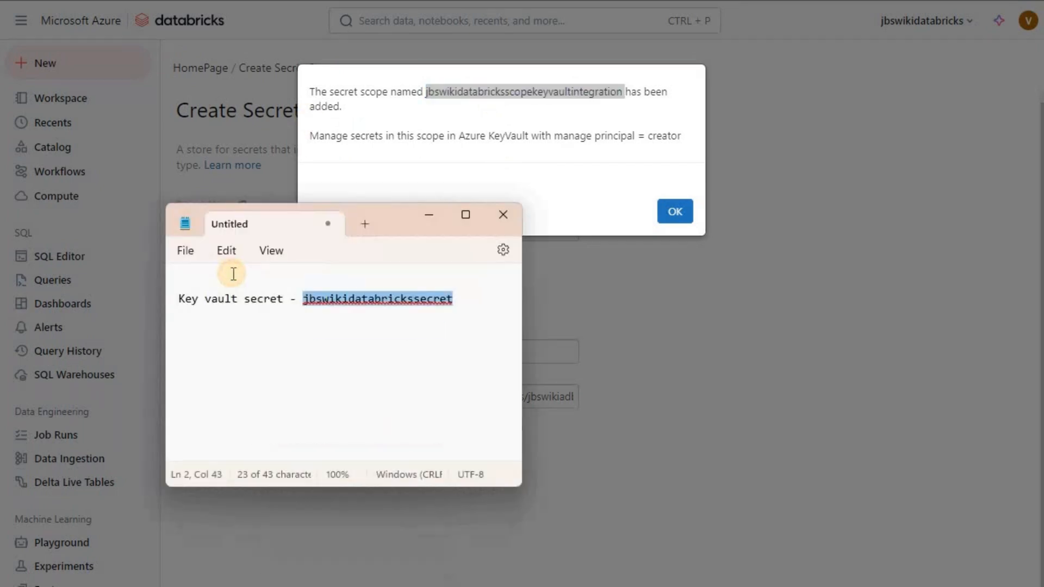
pyautogui.click(233, 278)
pyautogui.write('scope :')
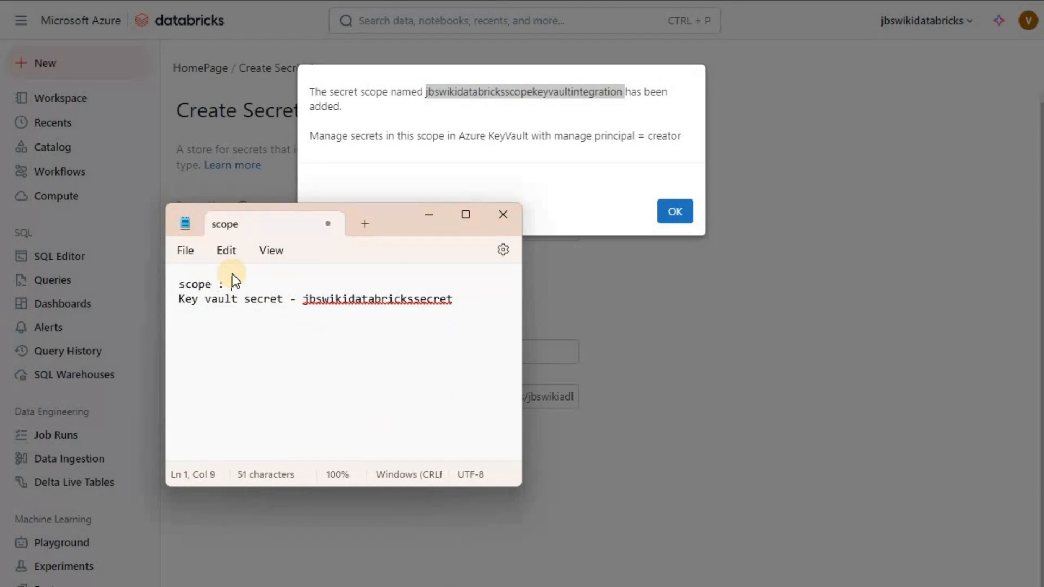
pyautogui.hotkey('ctrl', 'v')
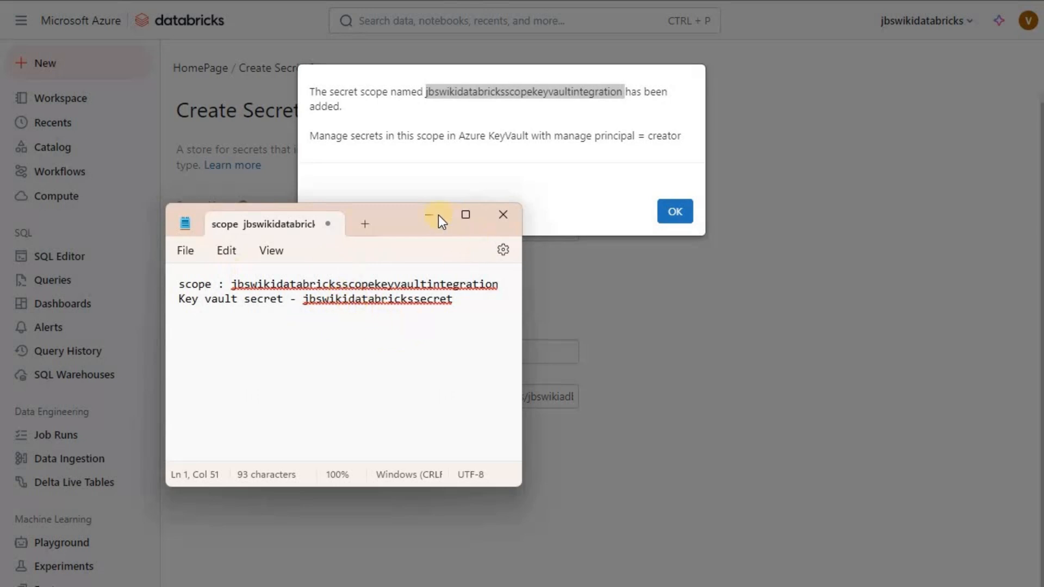
pyautogui.click(319, 95)
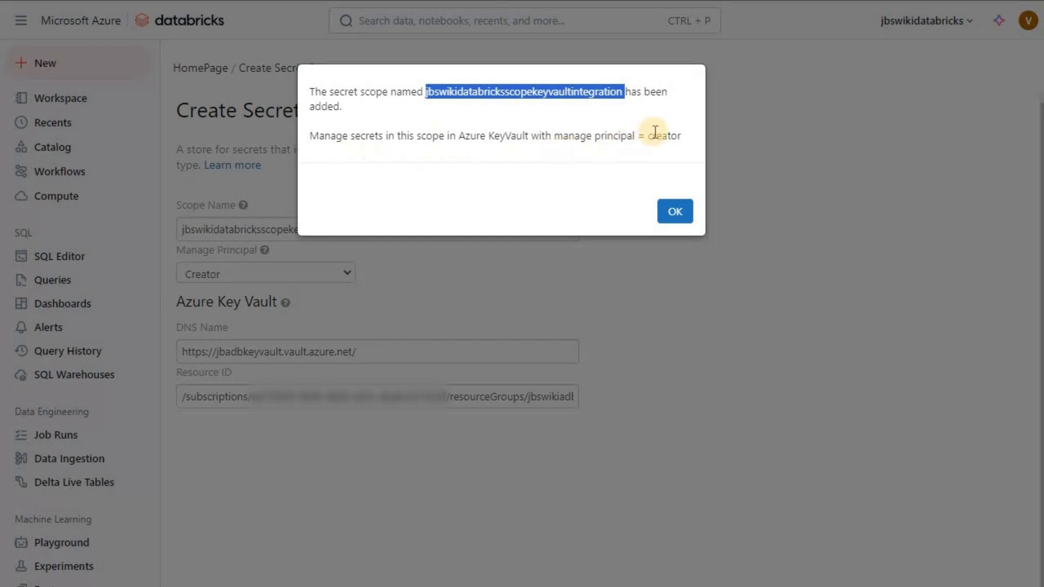
pyautogui.click(680, 214)
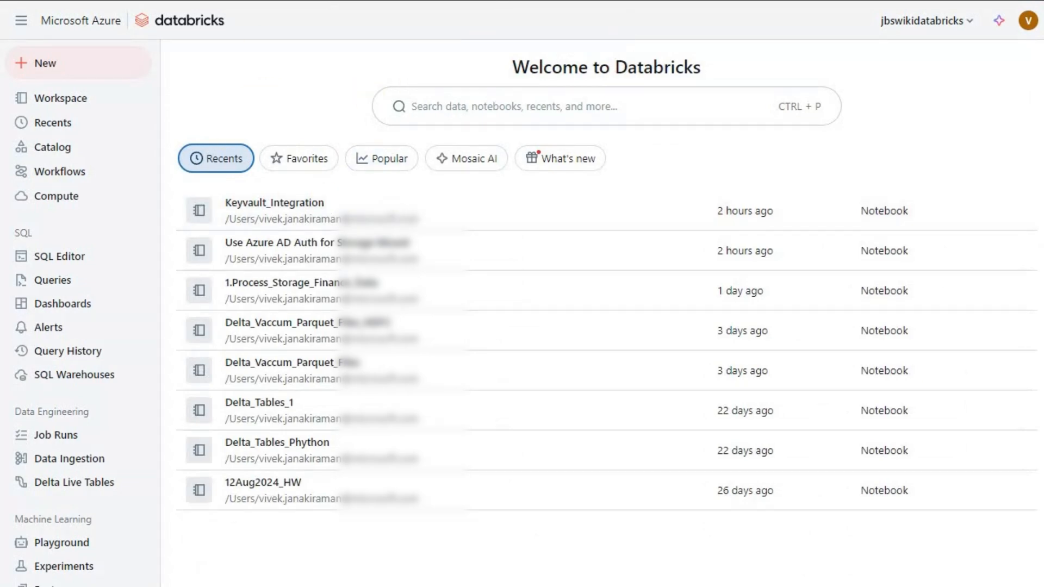
# Step: Set key_vault_scope in the second cell of the Keyvault_Integration notebook to 'jbswikidatabricksscopekeyvaultintegration' and compare it with the Notepad note
pyautogui.click(680, 0)
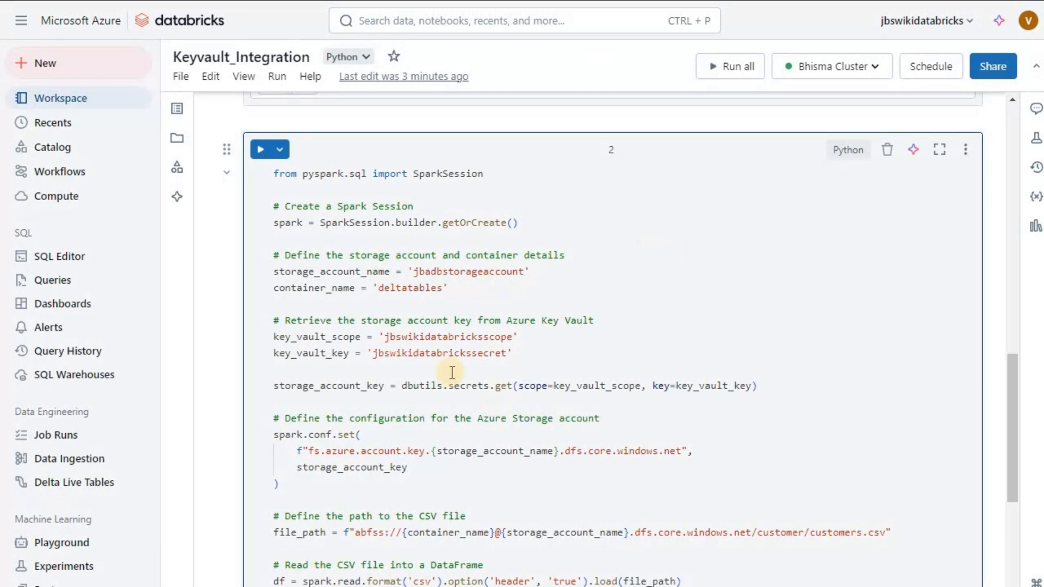
pyautogui.hotkey('alt', 'Tab')
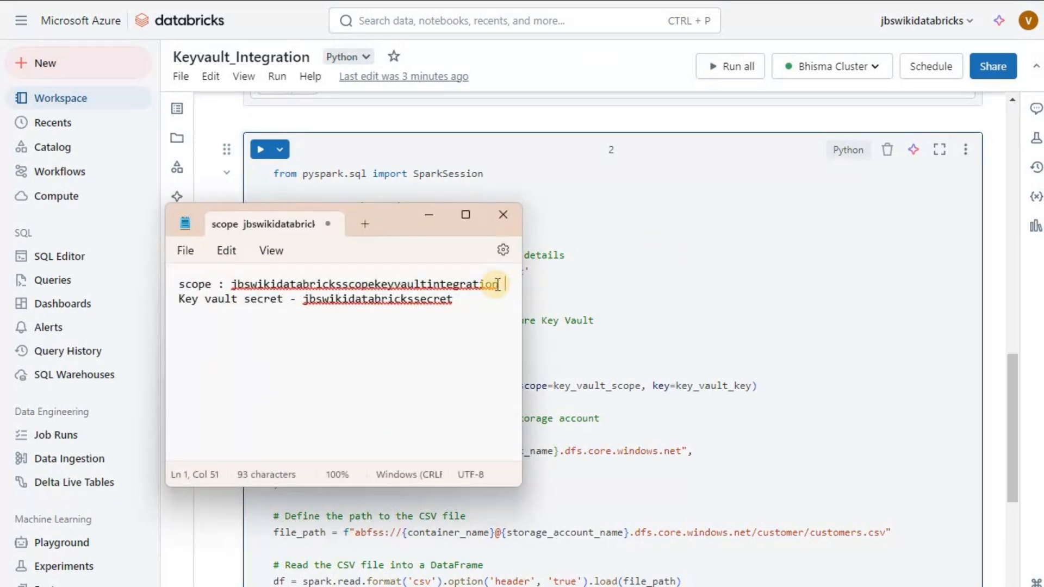
pyautogui.doubleClick(233, 287)
pyautogui.hotkey('ctrl', 'c')
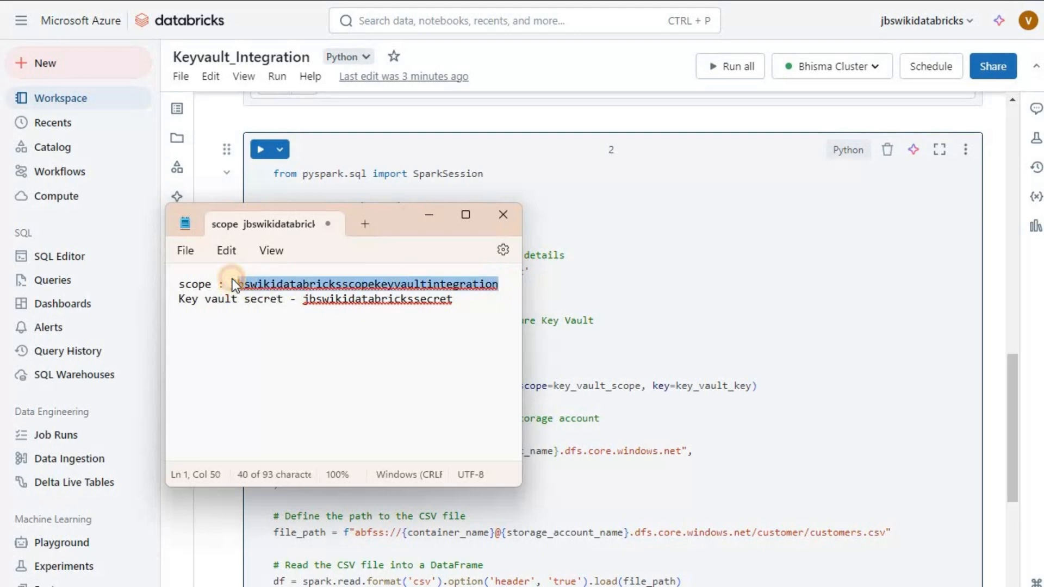
pyautogui.click(429, 215)
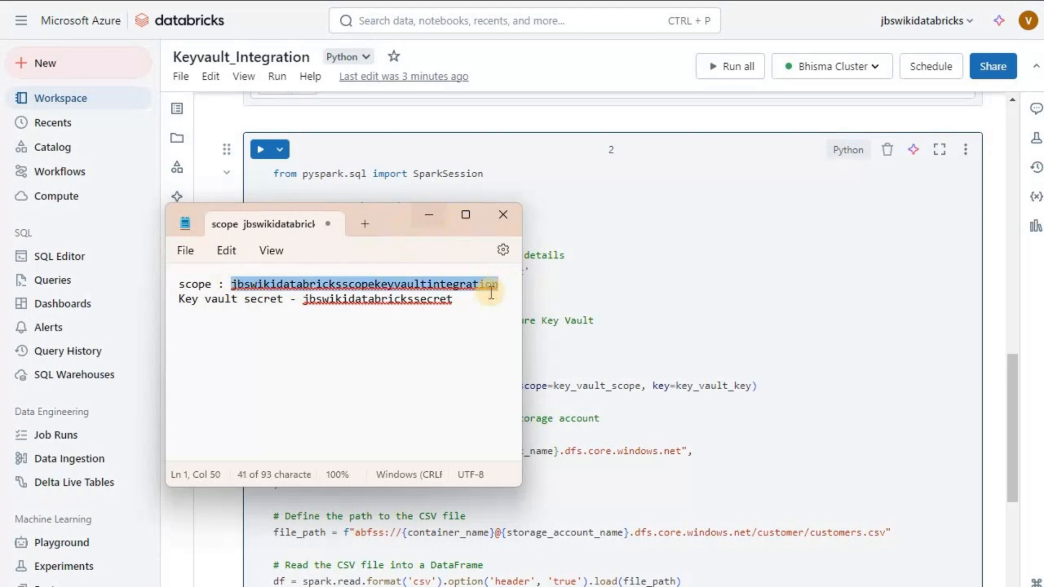
pyautogui.doubleClick(429, 335)
pyautogui.hotkey('ctrl', 'v')
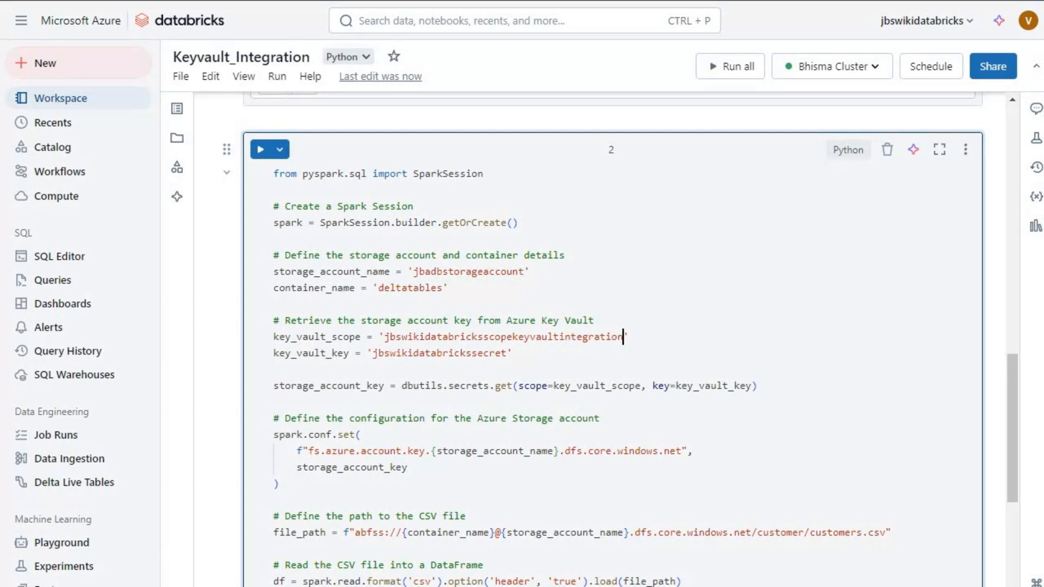
pyautogui.hotkey('alt', 'Tab')
pyautogui.moveTo(435, 82); pyautogui.dragTo(778, 139)
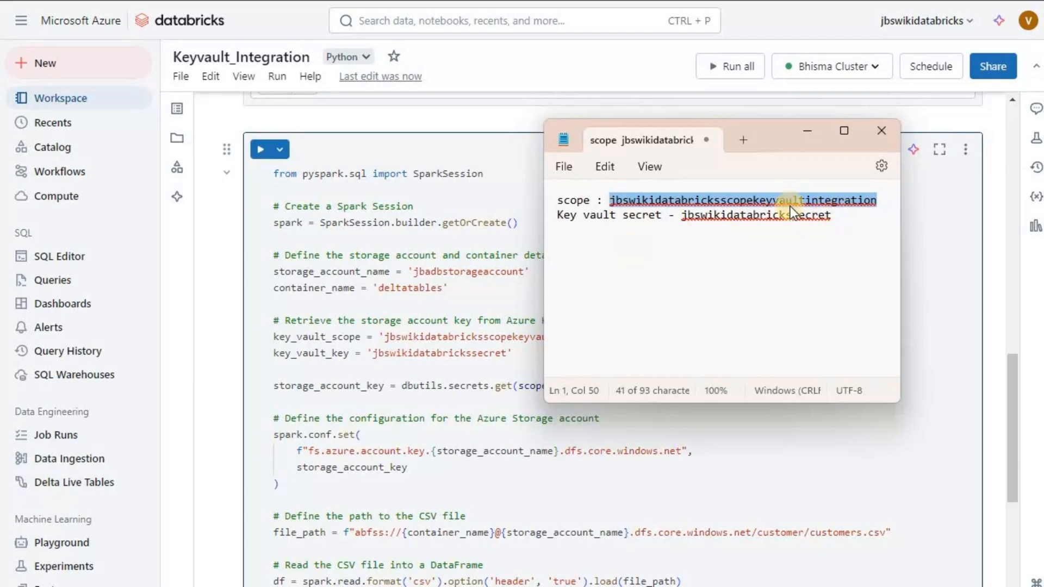
pyautogui.click(808, 138)
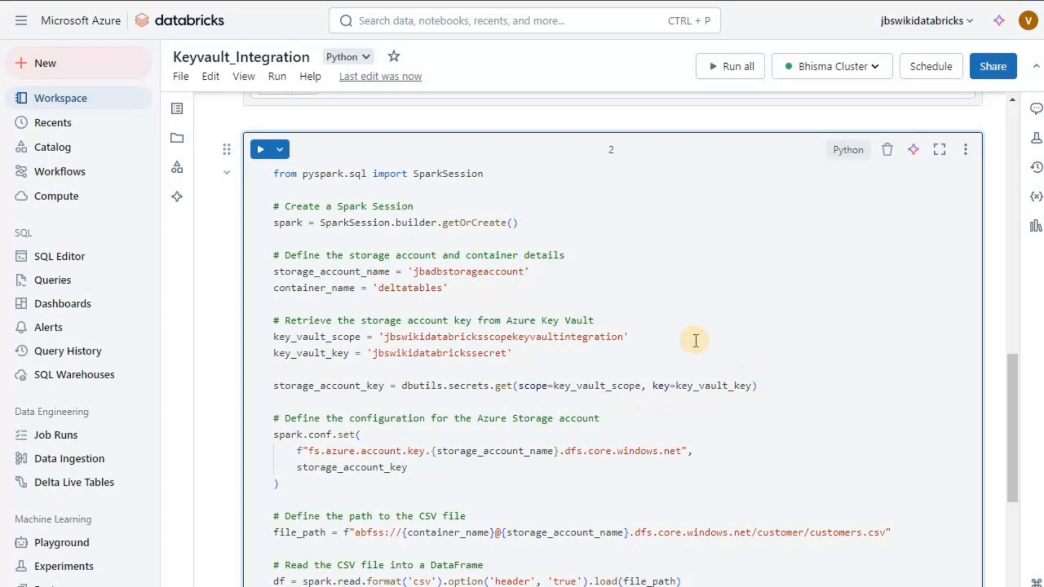
# Step: Run the notebook's second cell, which reads customers.csv using the key vault secret, and examine its output
pyautogui.scroll(-2, 693, 339)
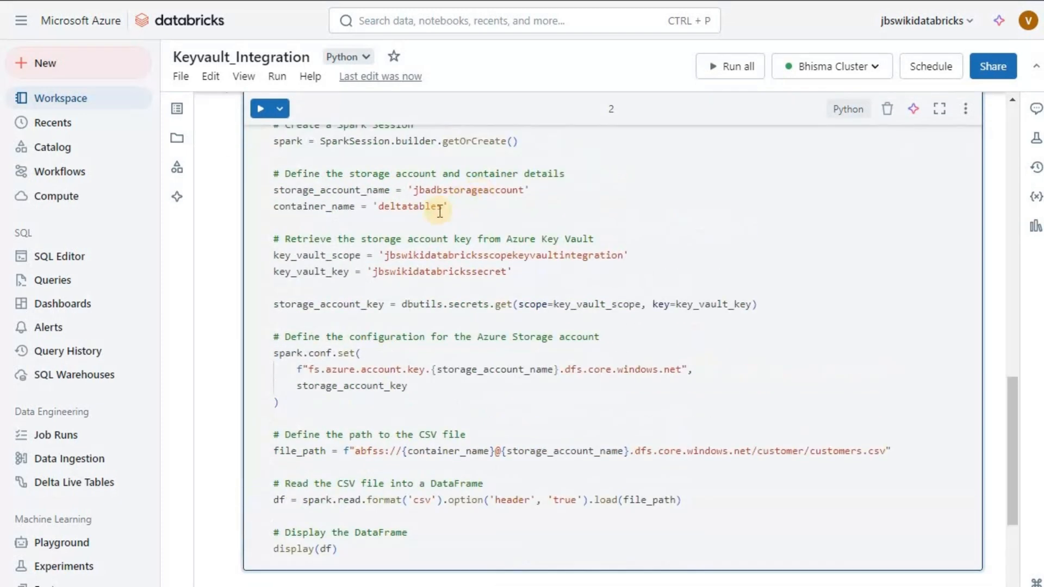
pyautogui.scroll(2, 256, 157)
pyautogui.click(255, 155)
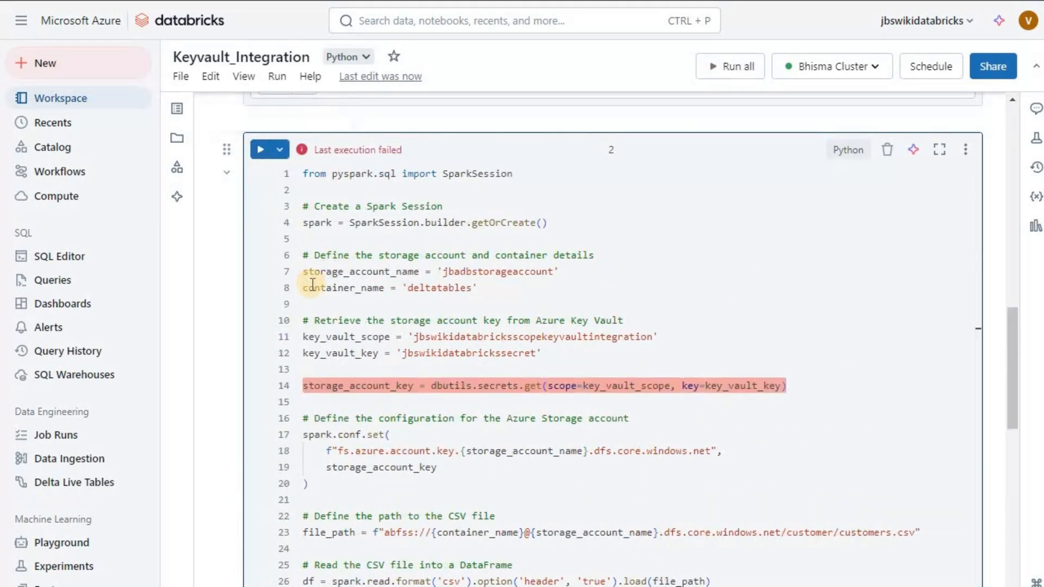
pyautogui.scroll(-5, 313, 283)
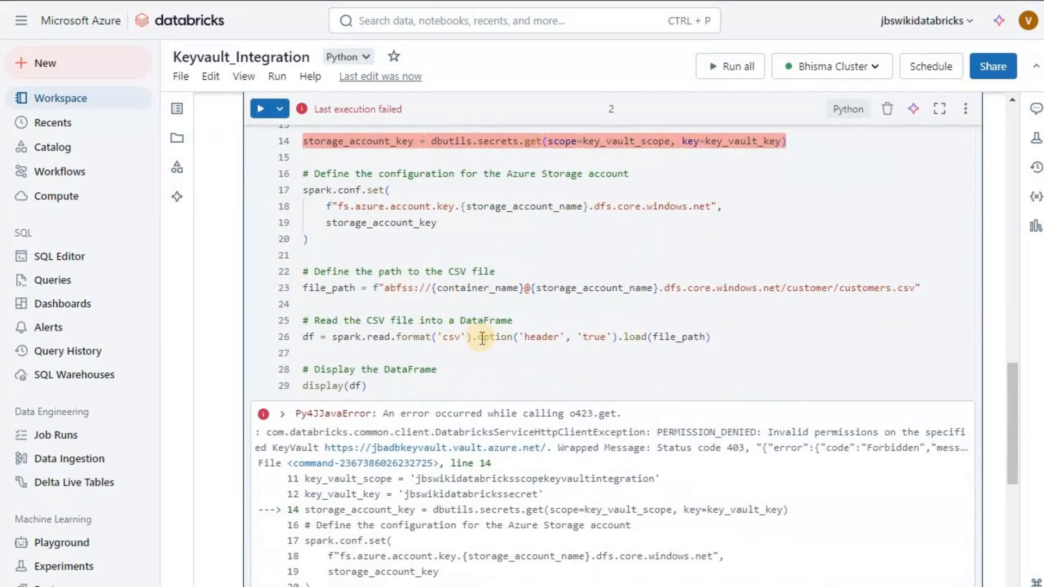
# Step: Review the error output under the notebook's second cell and copy it from "An error occurred" through the last traceback line
pyautogui.scroll(-2, 389, 342)
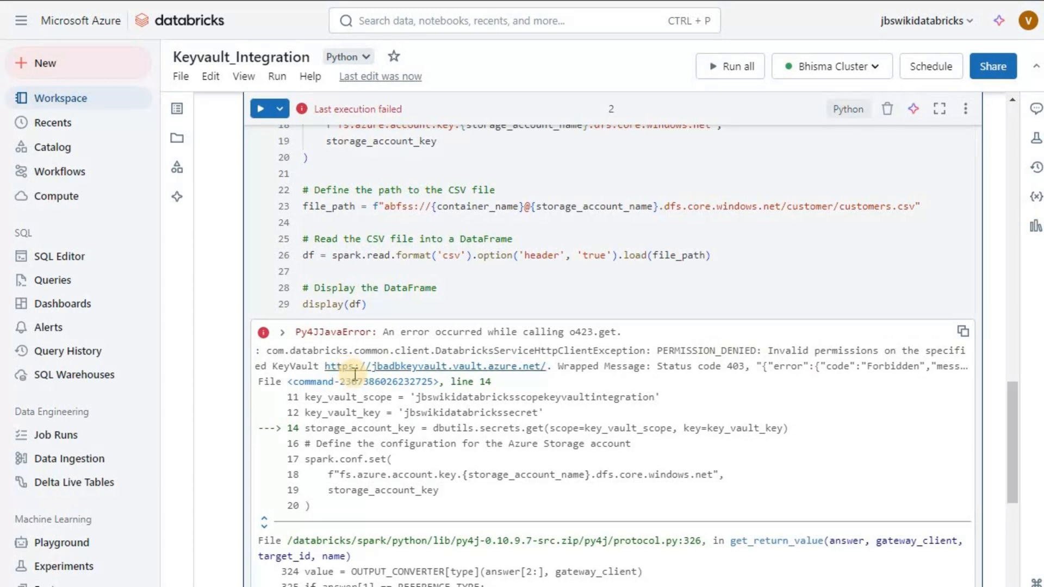
pyautogui.scroll(-2, 408, 380)
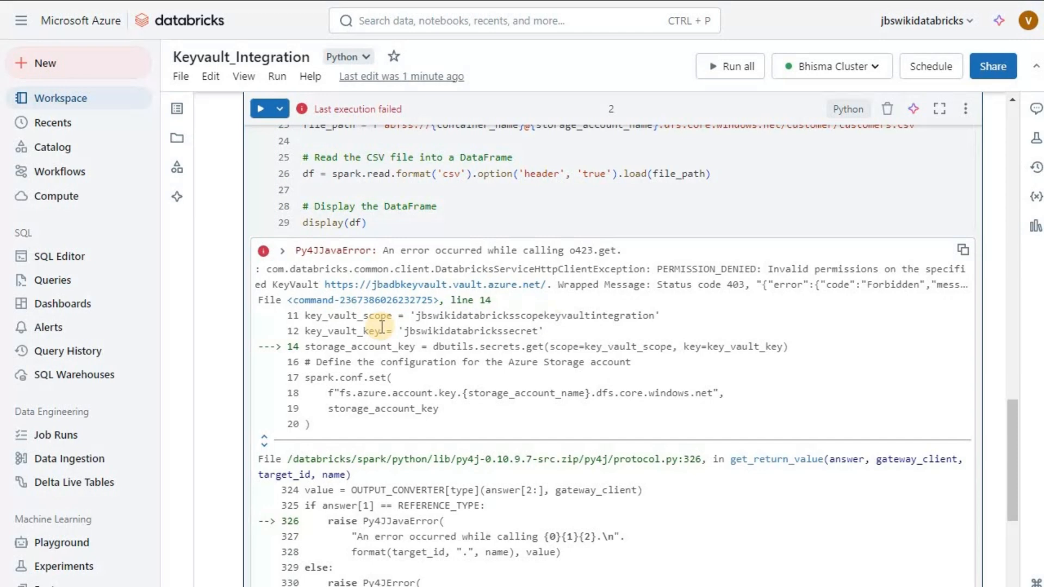
pyautogui.scroll(-3, 382, 327)
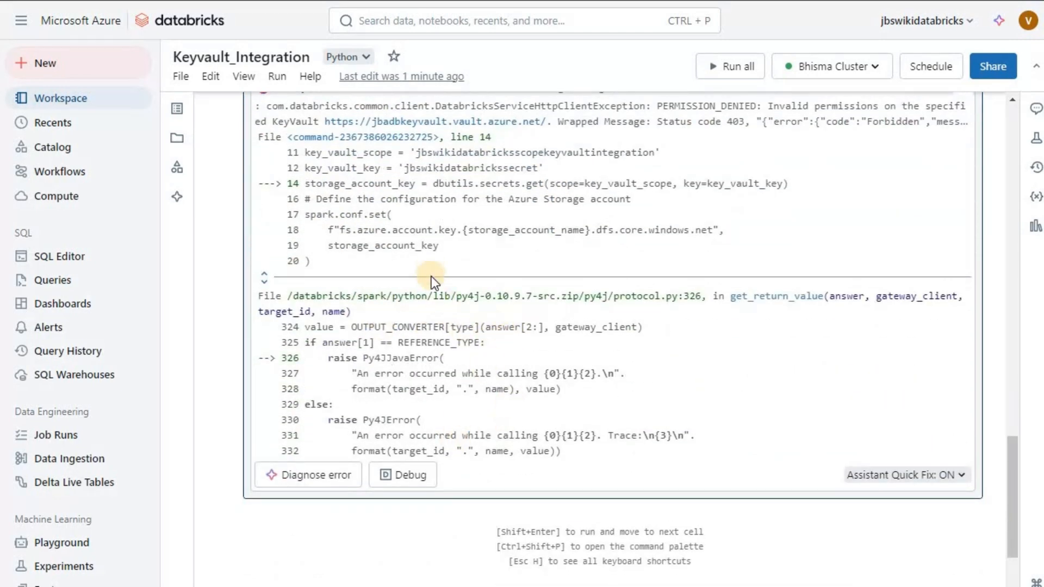
pyautogui.scroll(3, 277, 278)
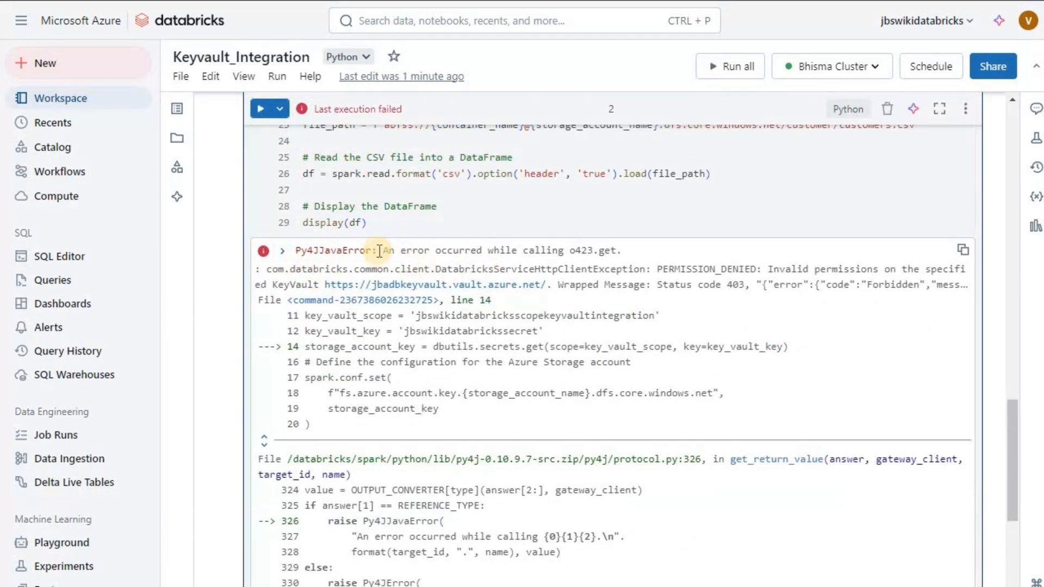
pyautogui.moveTo(384, 250); pyautogui.dragTo(700, 460)
pyautogui.scroll(-5, 620, 359)
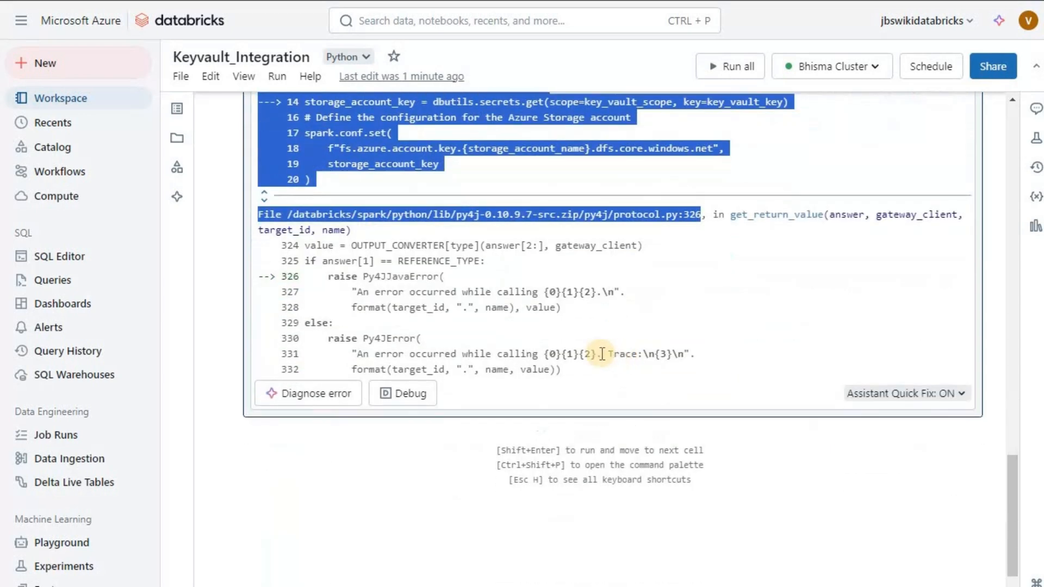
pyautogui.moveTo(585, 368); pyautogui.dragTo(562, 372)
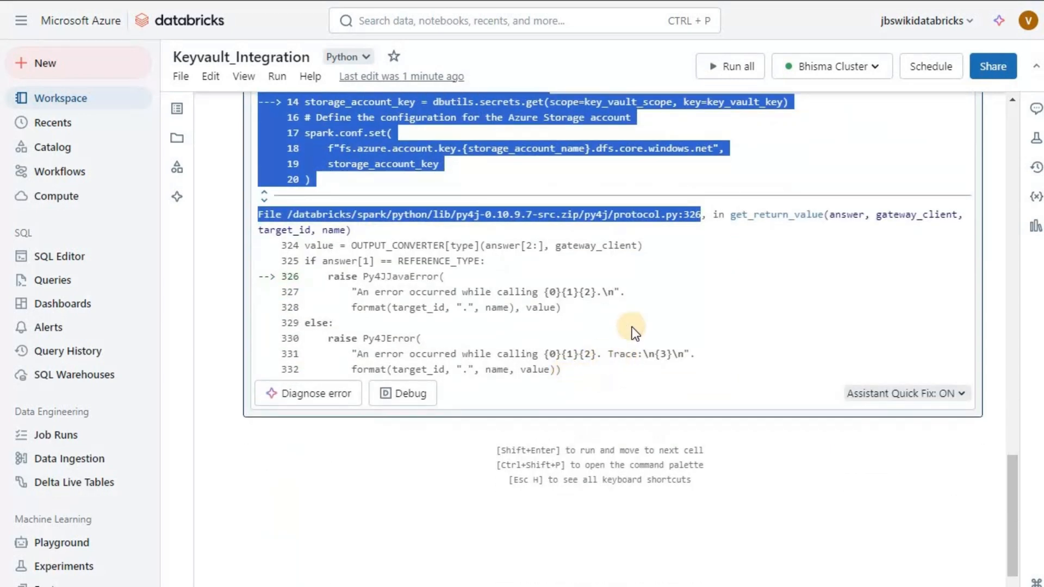
pyautogui.scroll(3, 565, 304)
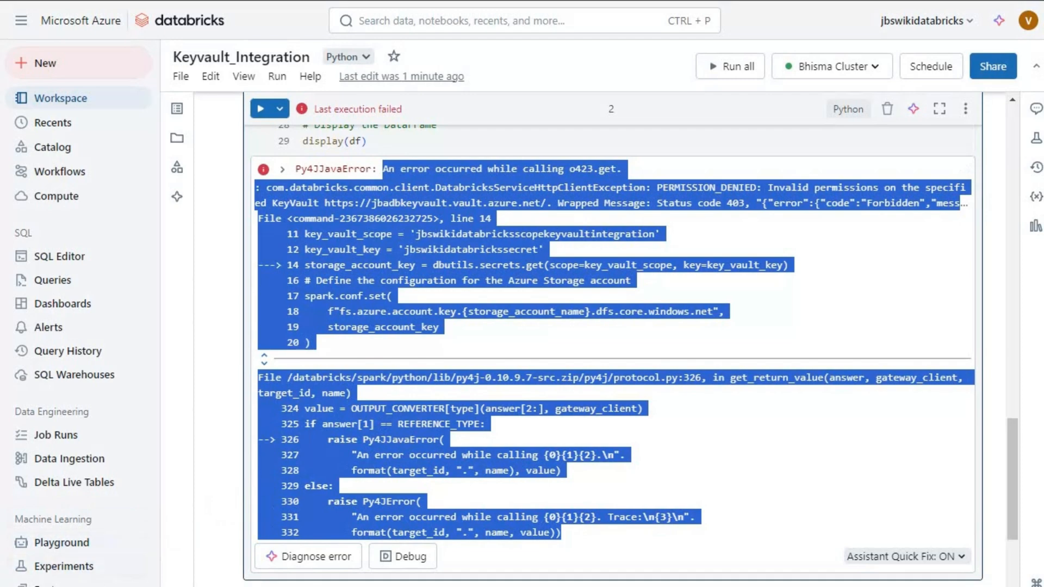
# Step: Switch to the Notepad note, move and enlarge its window, and paste the copied error below the key vault secret line
pyautogui.hotkey('alt', 'Tab')
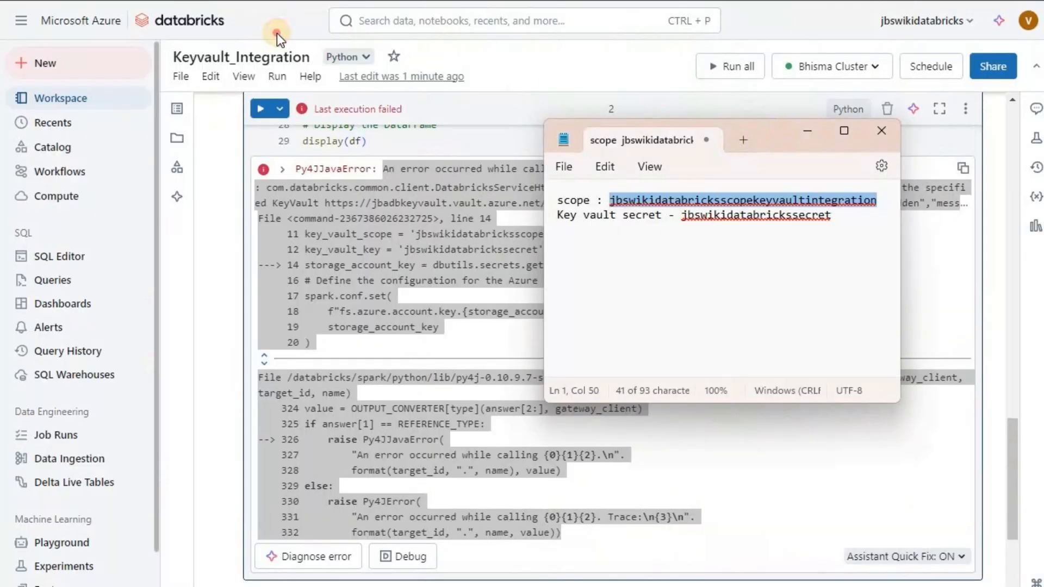
pyautogui.moveTo(784, 133); pyautogui.dragTo(276, 34)
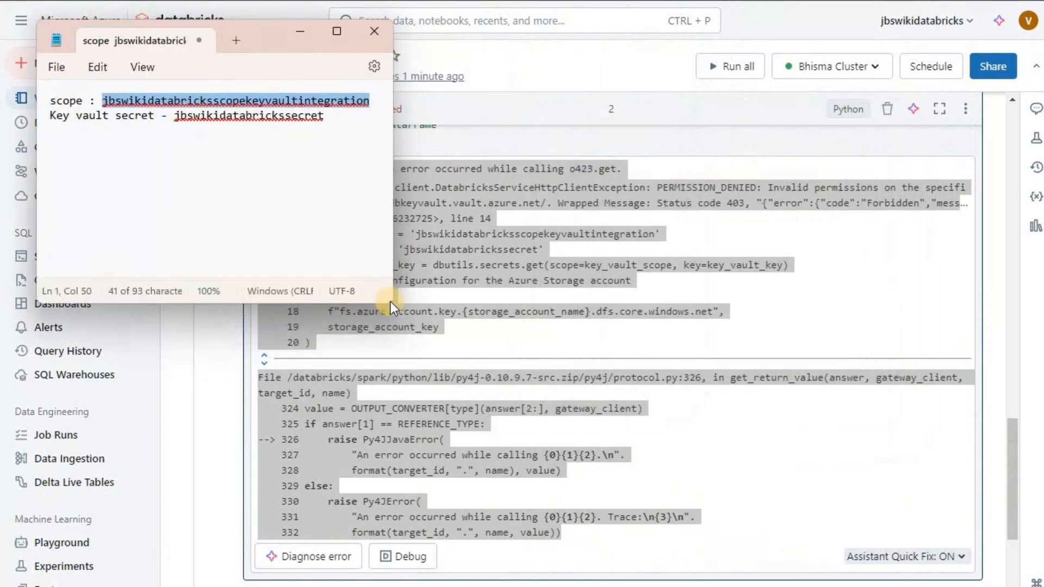
pyautogui.moveTo(393, 303); pyautogui.dragTo(951, 482)
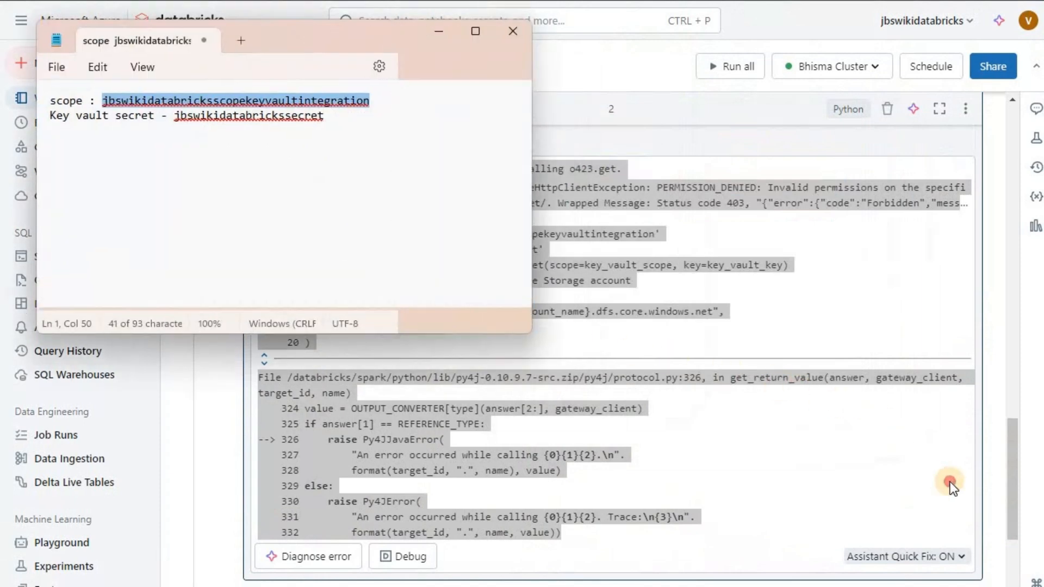
pyautogui.click(479, 160)
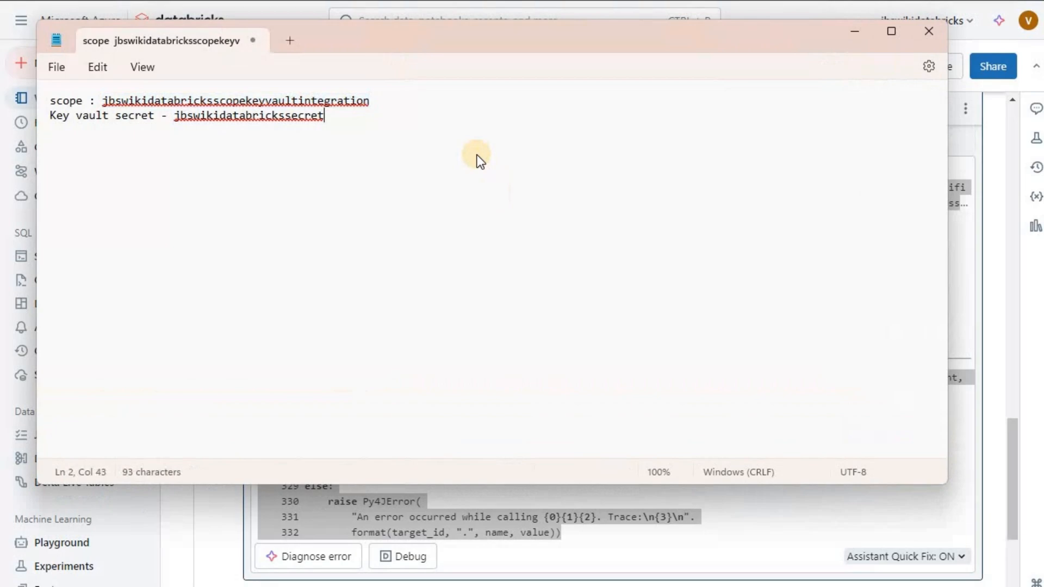
pyautogui.hotkey('ctrl', 'v')
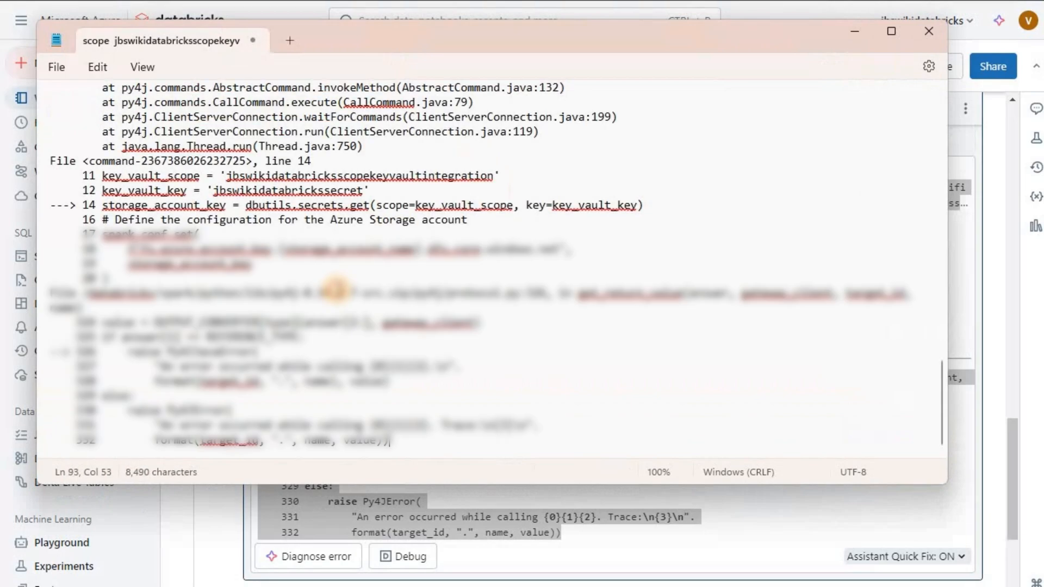
# Step: Find the caller name at the beginning of the pasted error, copy AzureDatabricks, and put the note away
pyautogui.scroll(15, 338, 288)
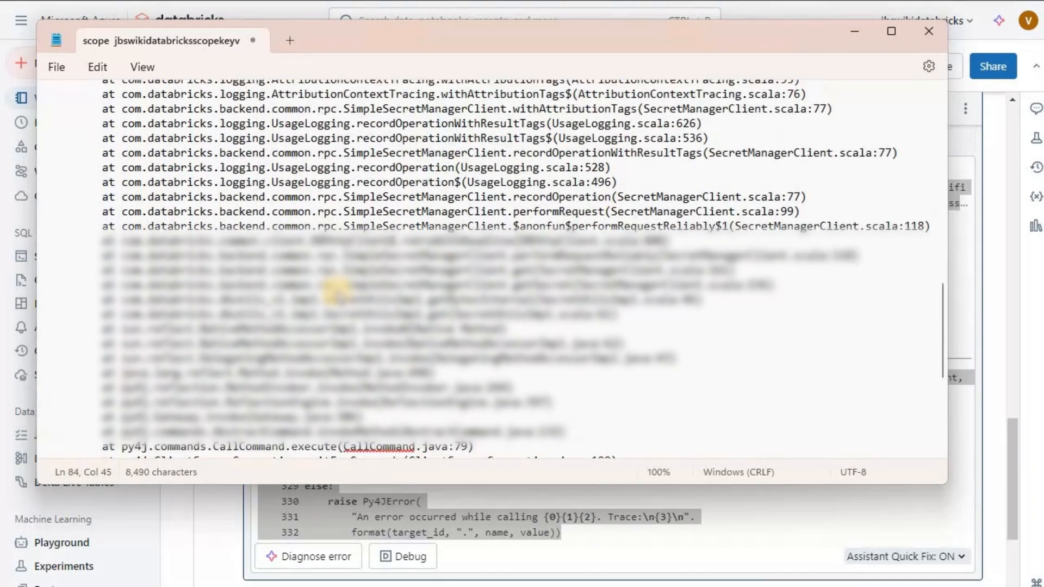
pyautogui.scroll(7, 338, 289)
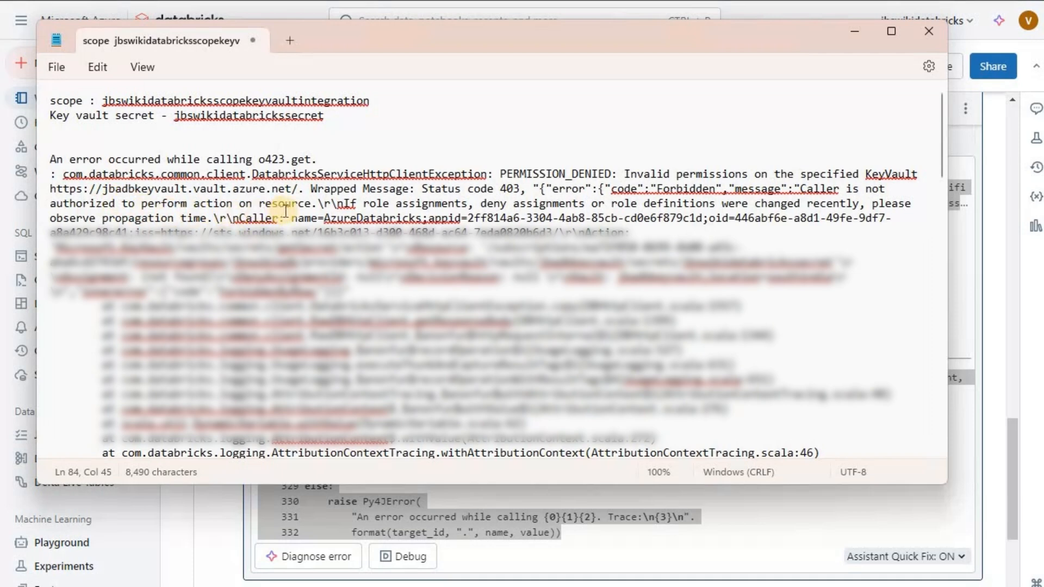
pyautogui.click(263, 219)
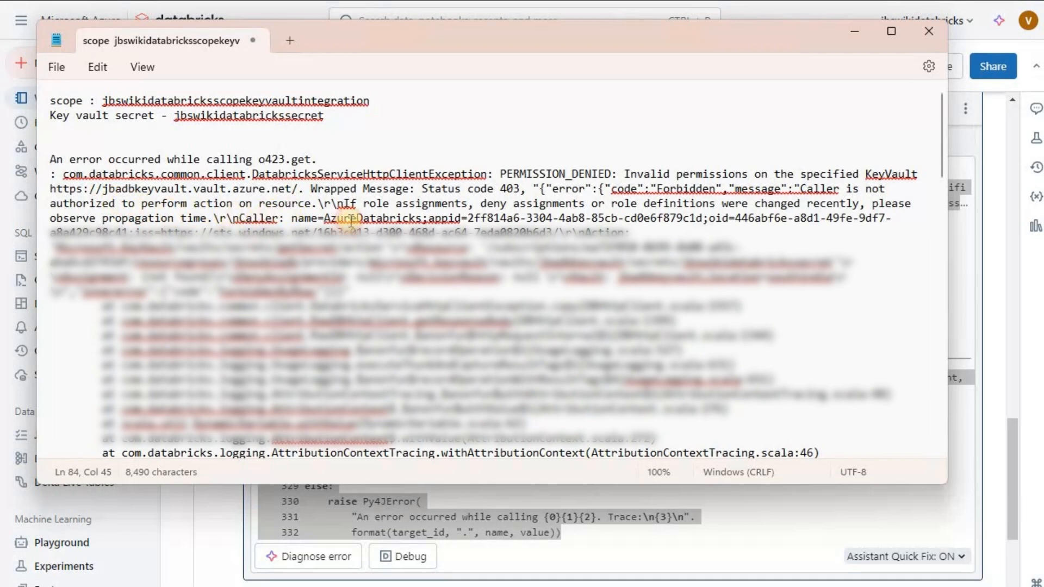
pyautogui.click(369, 219)
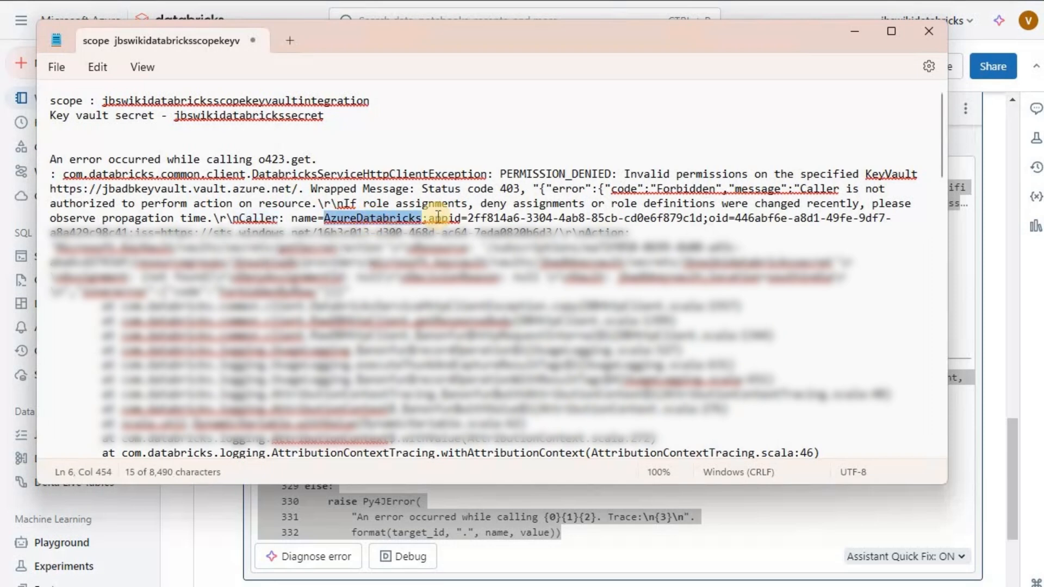
pyautogui.doubleClick(363, 220)
pyautogui.click(840, 40)
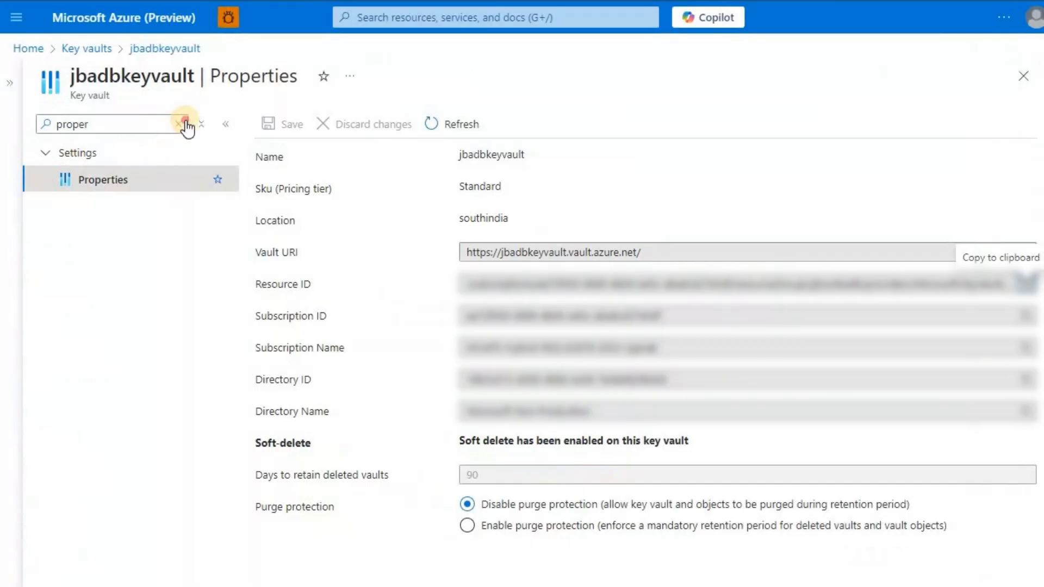
# Step: Switch to the Azure portal and start a new role assignment in the access control of the jbadbkeyvault key vault
pyautogui.click(186, 123)
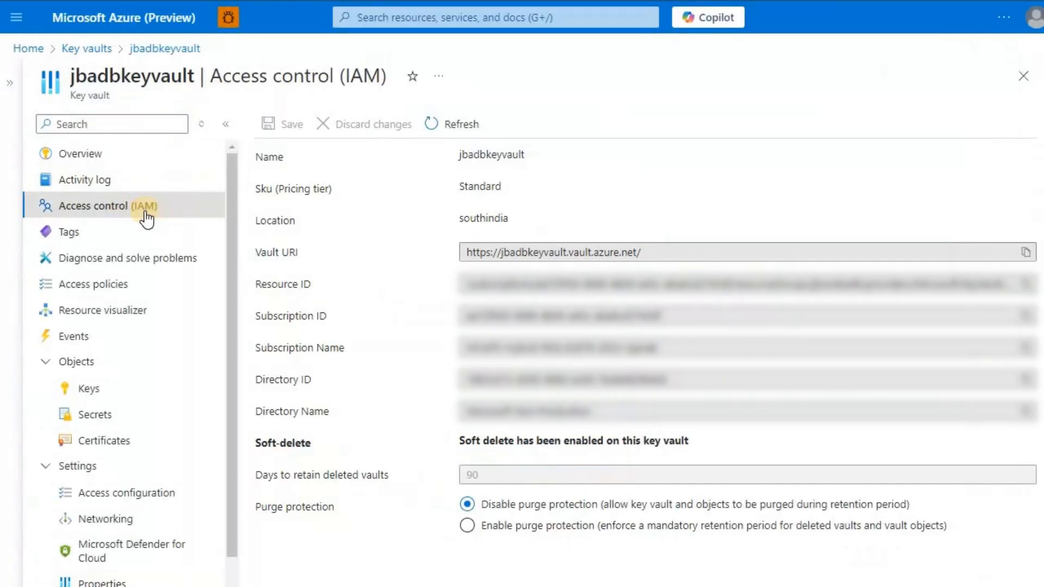
pyautogui.click(158, 225)
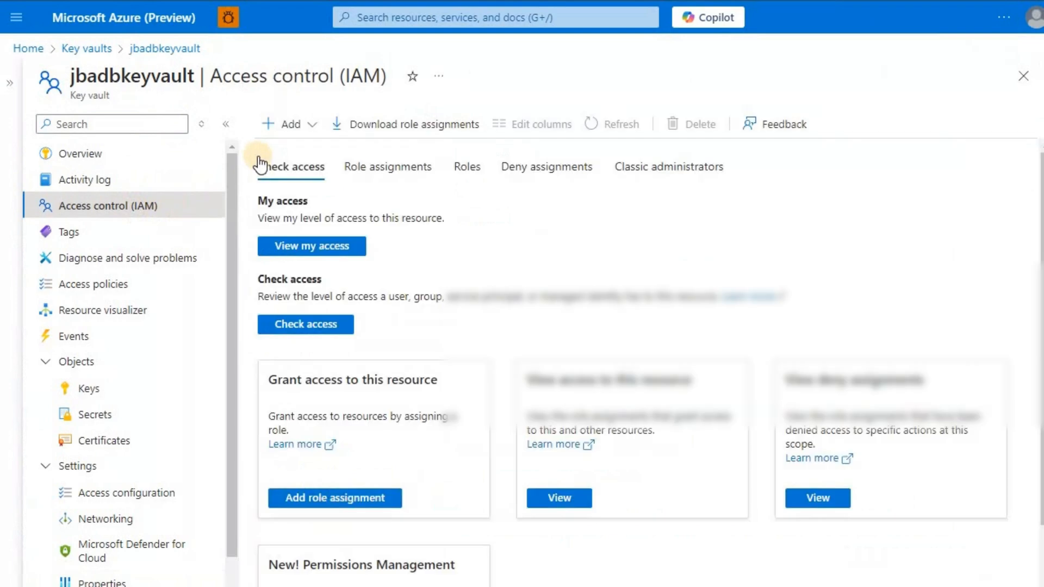
pyautogui.click(291, 124)
pyautogui.click(309, 155)
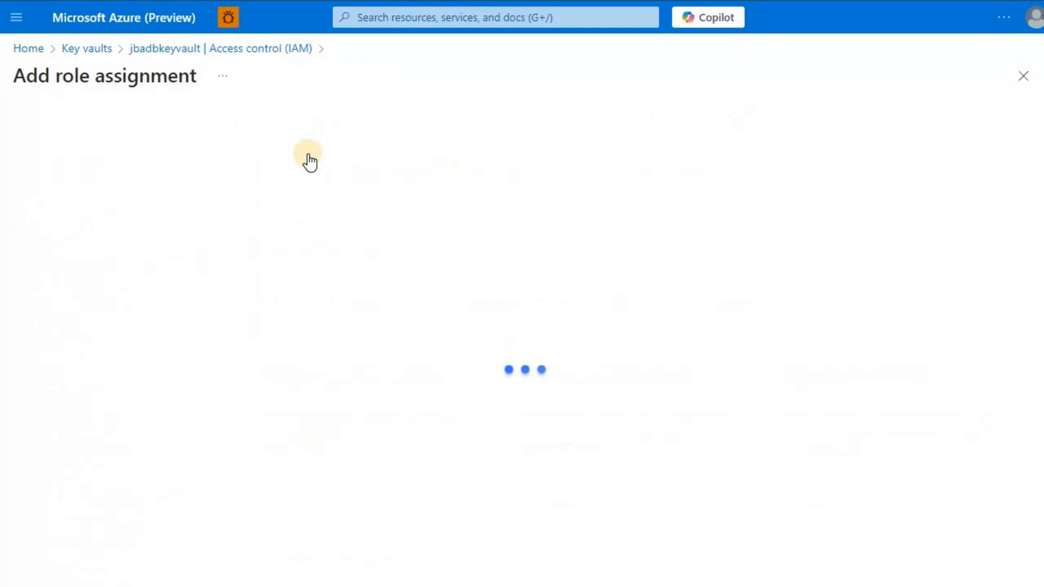
# Step: Filter the job function roles by "key", select Key Vault Certificate User, and continue to the members stage
pyautogui.click(131, 273)
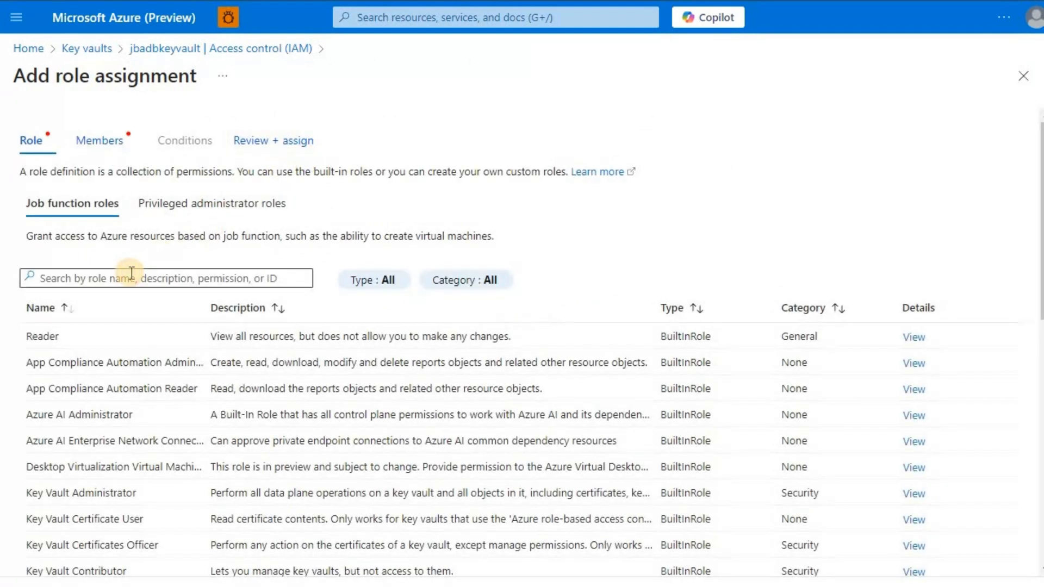
pyautogui.click(131, 274)
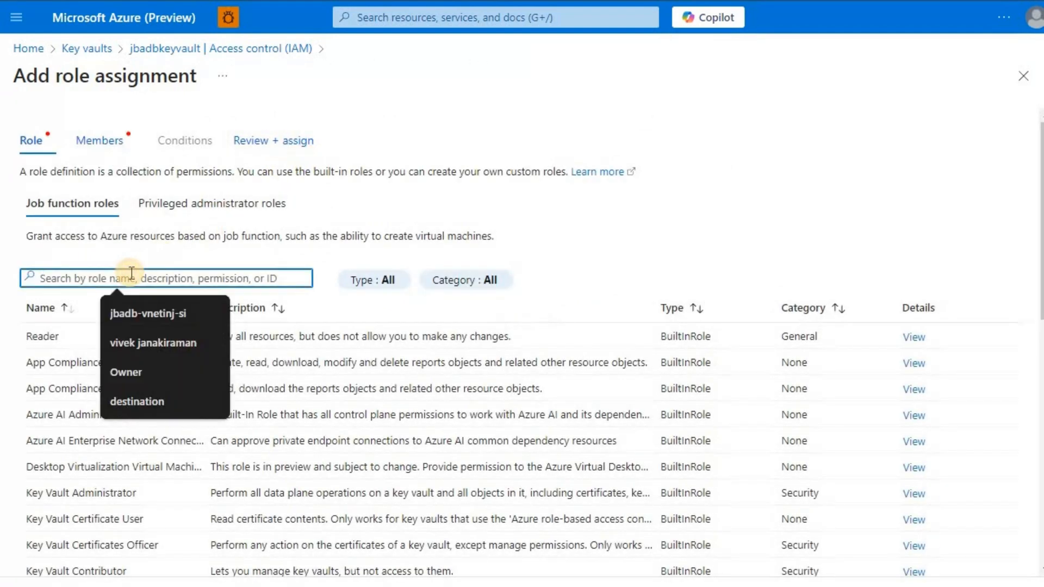
pyautogui.write('key')
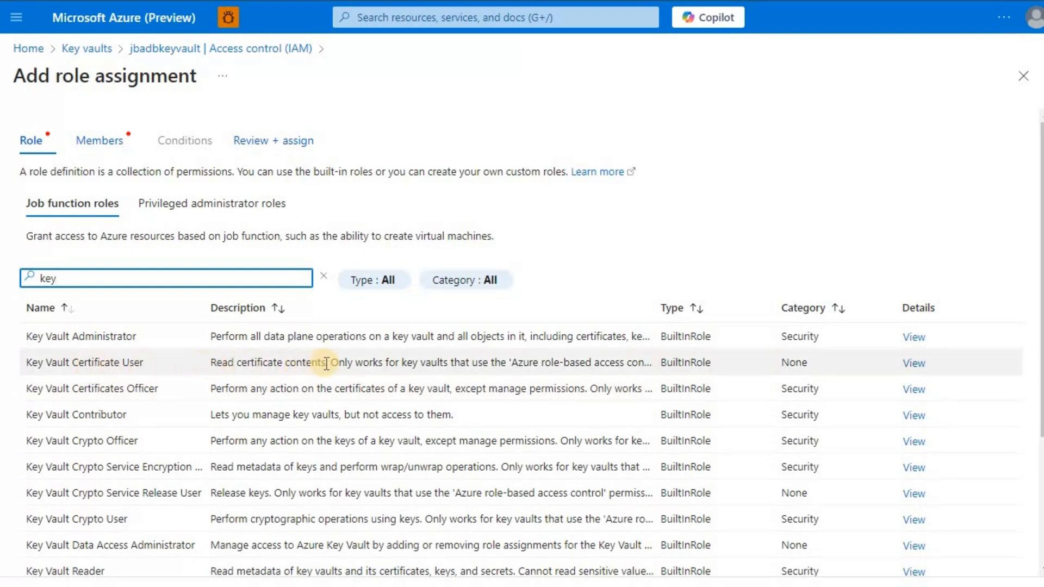
pyautogui.click(92, 364)
pyautogui.scroll(-3, 273, 321)
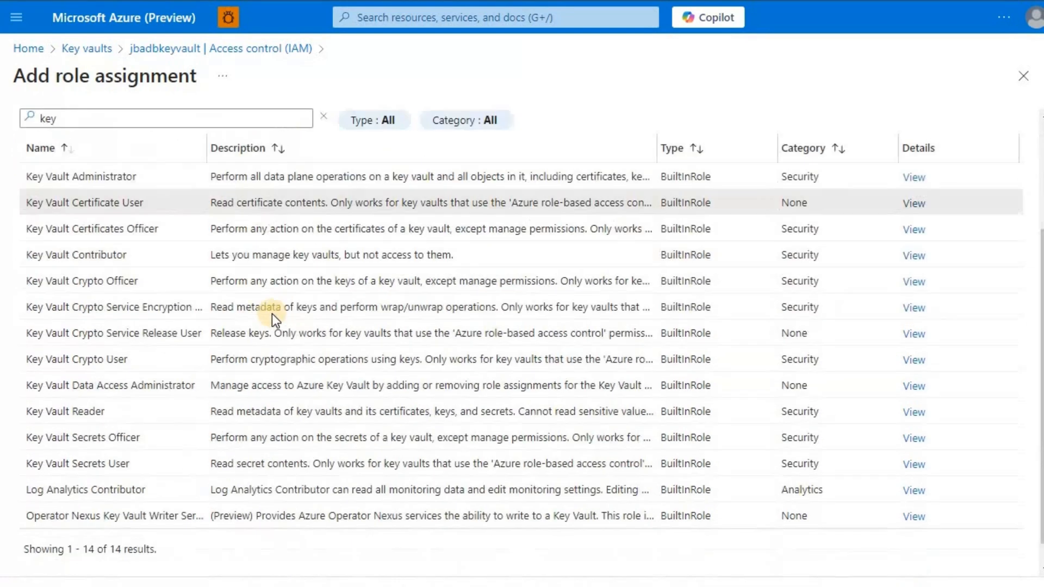
pyautogui.scroll(3, 272, 314)
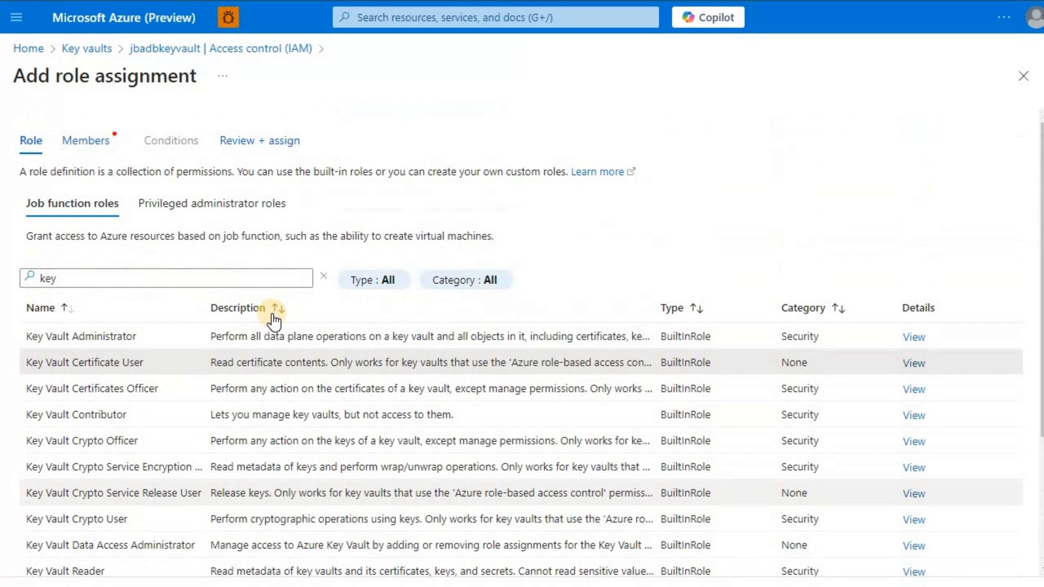
pyautogui.scroll(-3, 274, 321)
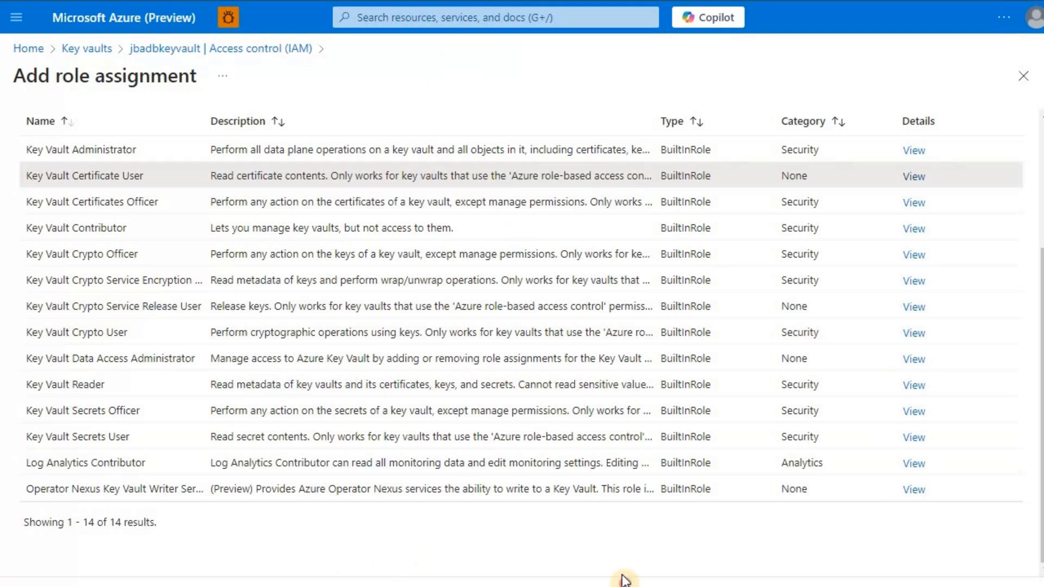
pyautogui.moveTo(625, 582); pyautogui.dragTo(622, 578)
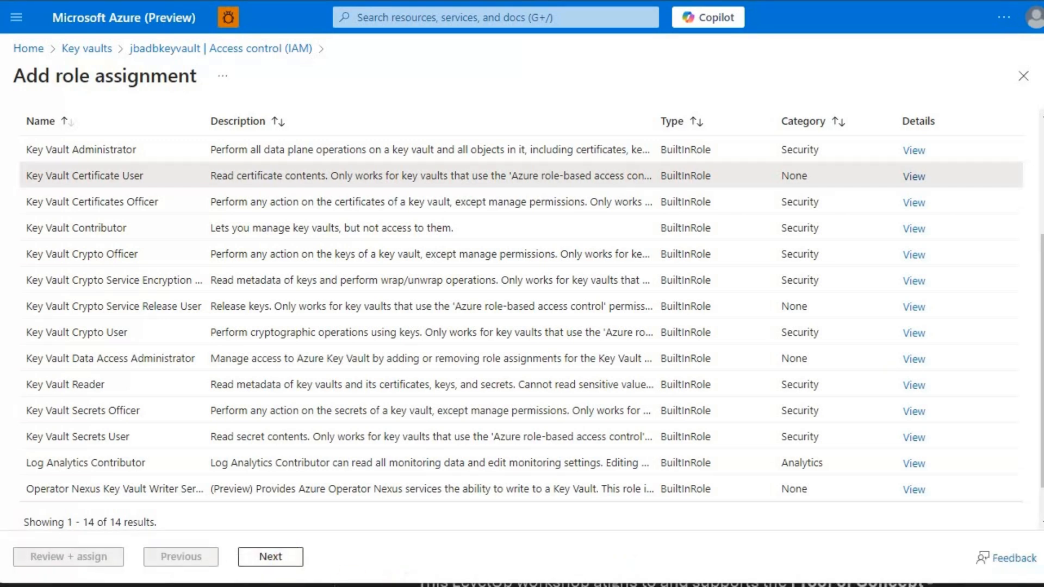
pyautogui.moveTo(405, 584); pyautogui.dragTo(405, 586)
pyautogui.click(265, 567)
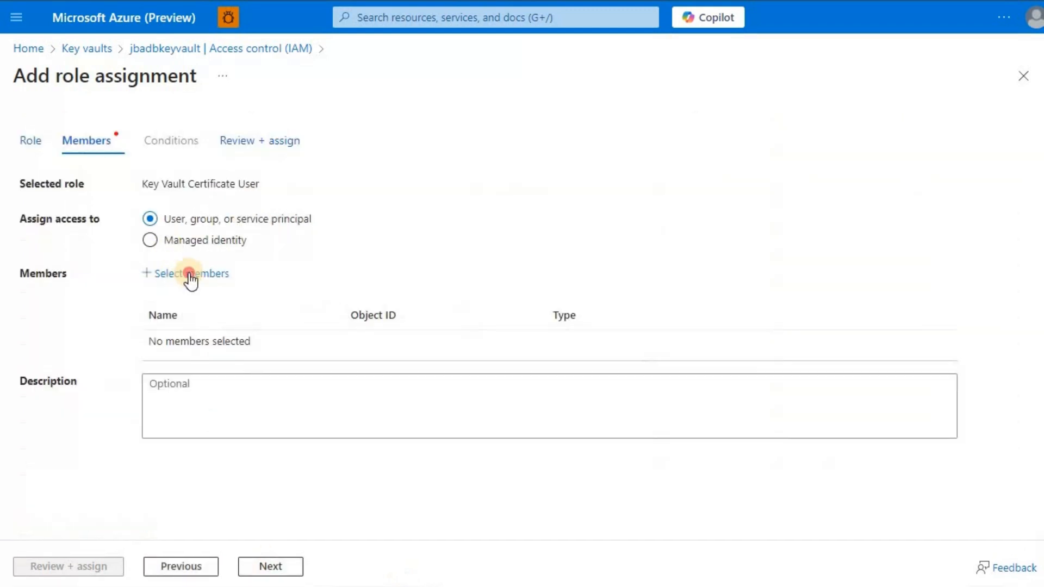
# Step: Add the AzureDatabricks application as the role's member, then review and submit the role assignment
pyautogui.click(190, 274)
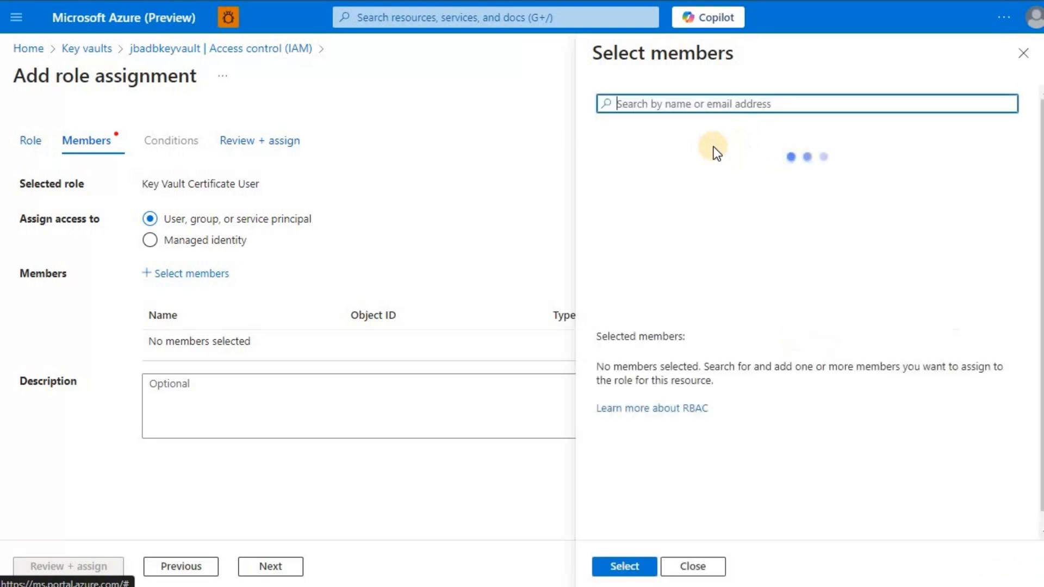
pyautogui.write('AzureDatabricks')
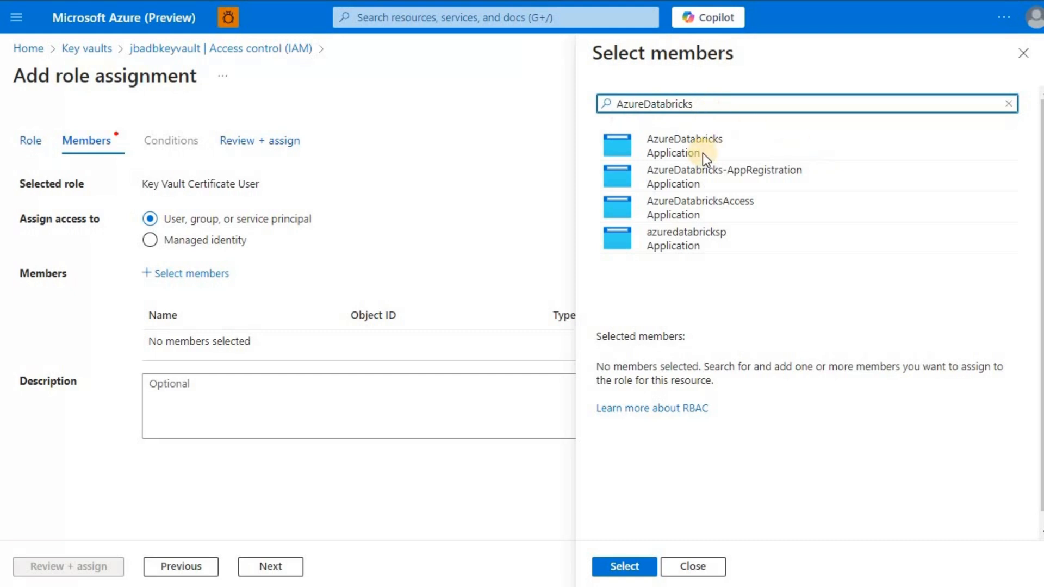
pyautogui.click(673, 146)
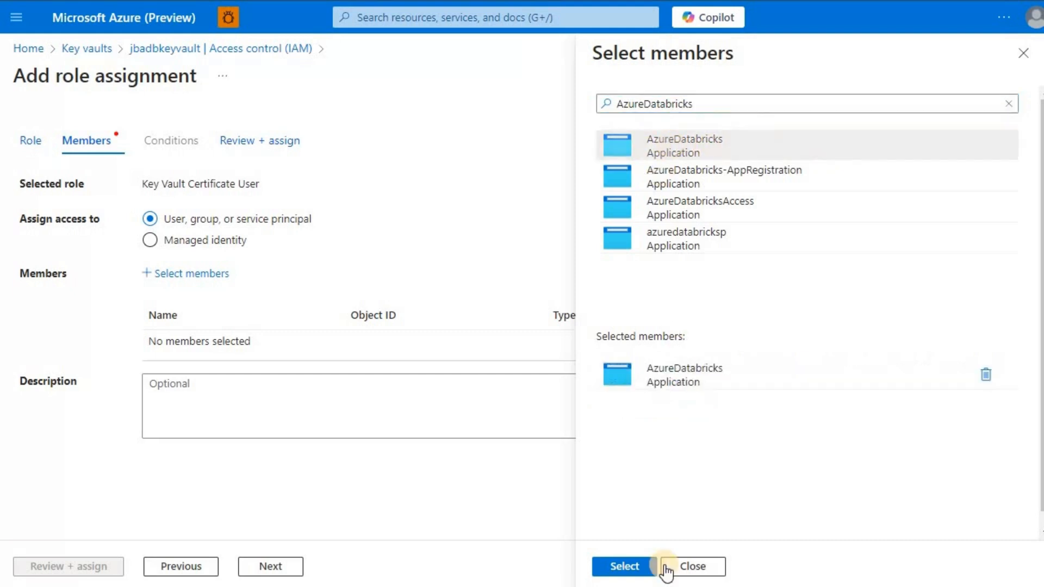
pyautogui.click(642, 566)
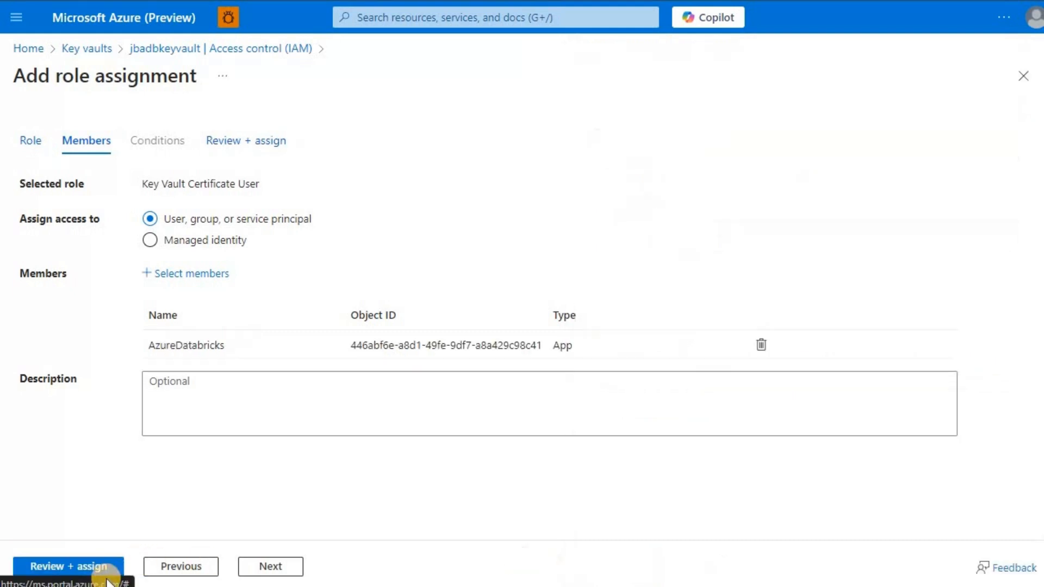
pyautogui.click(84, 566)
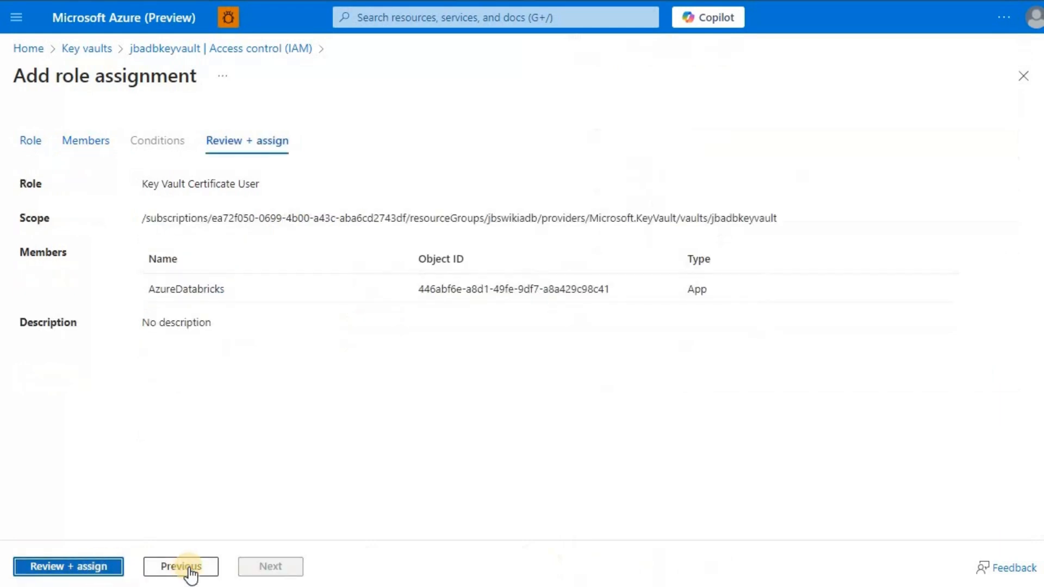
pyautogui.click(80, 567)
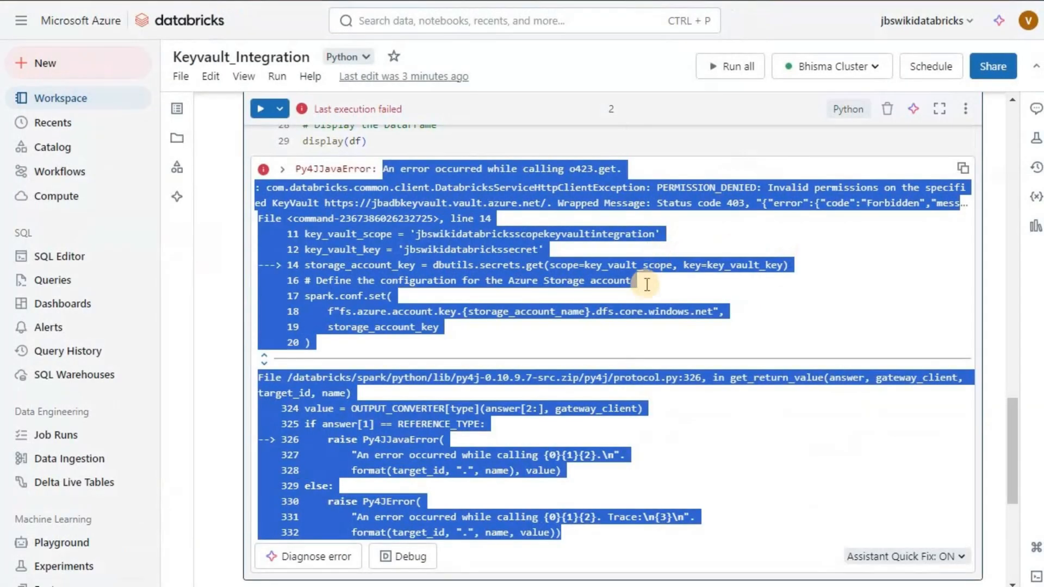
# Step: Rerun the notebook cell that retrieves the storage account key from Key Vault and check its customers.csv output table
pyautogui.click(647, 284)
pyautogui.scroll(10, 490, 326)
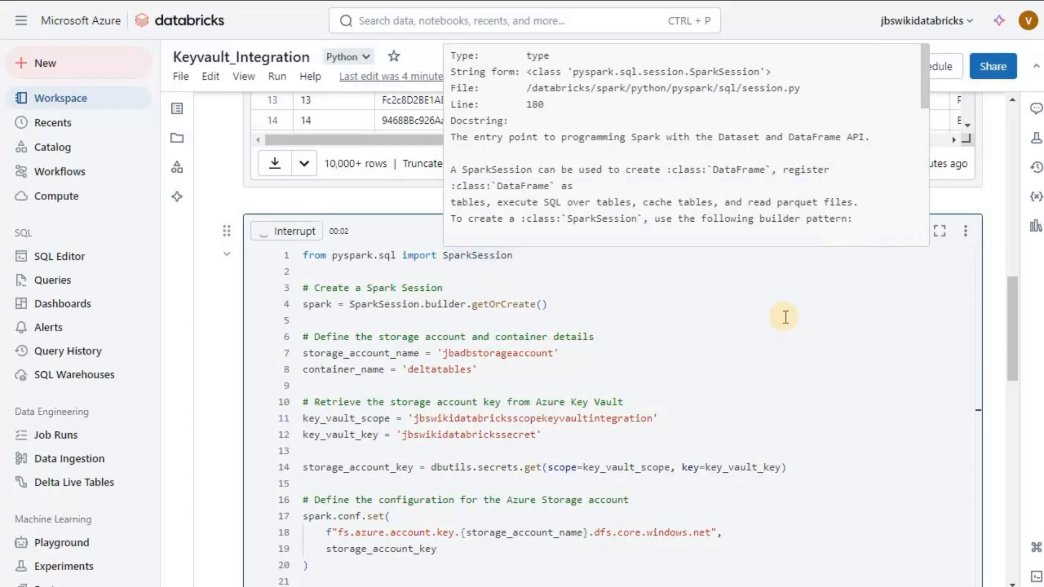
pyautogui.scroll(-6, 784, 318)
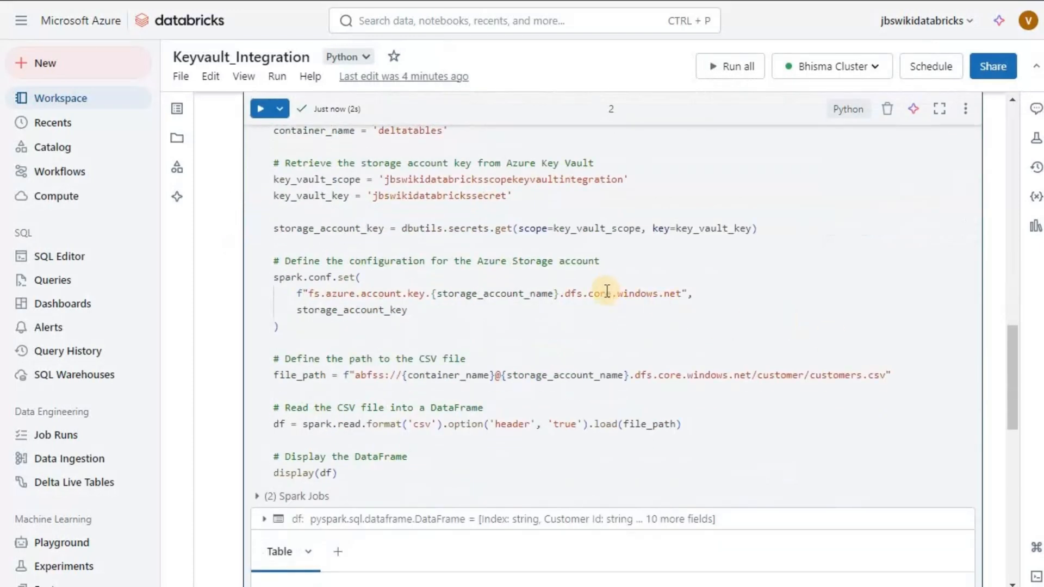
pyautogui.scroll(-4, 556, 292)
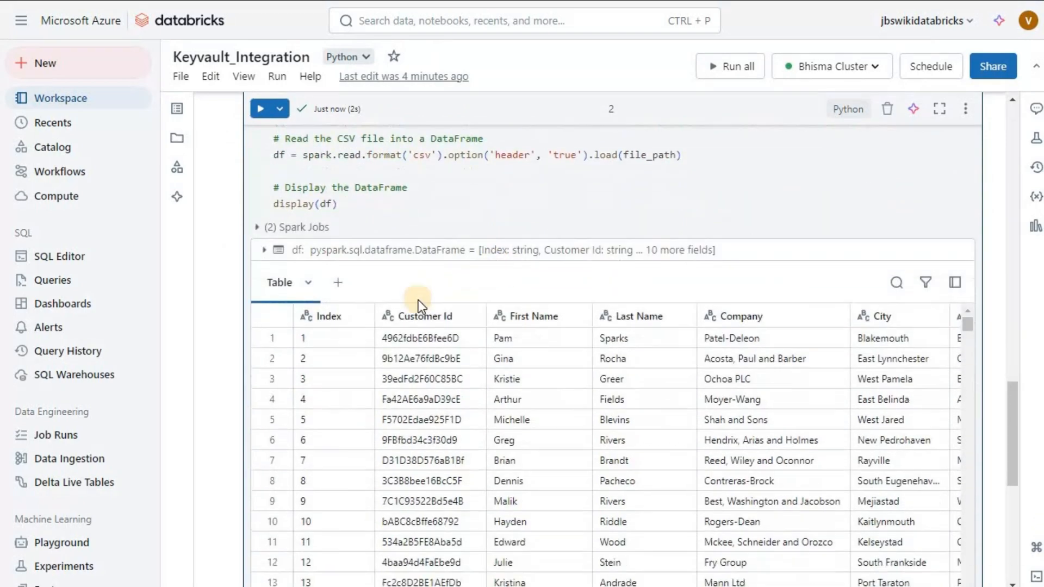
# Step: Compare how the storage account key is supplied in the first cell and in the Key Vault-based second cell
pyautogui.scroll(3, 446, 298)
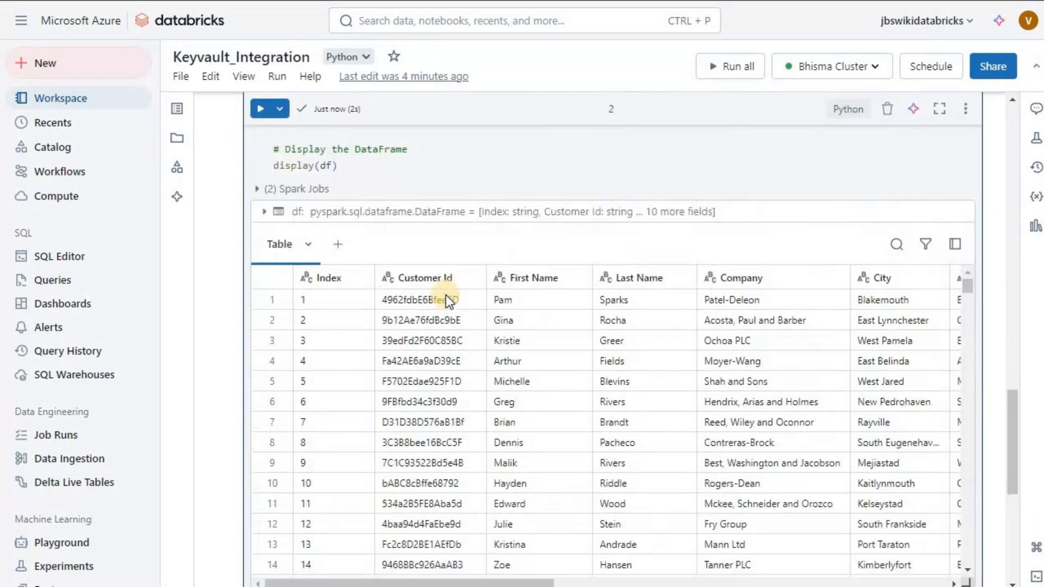
pyautogui.scroll(7, 447, 296)
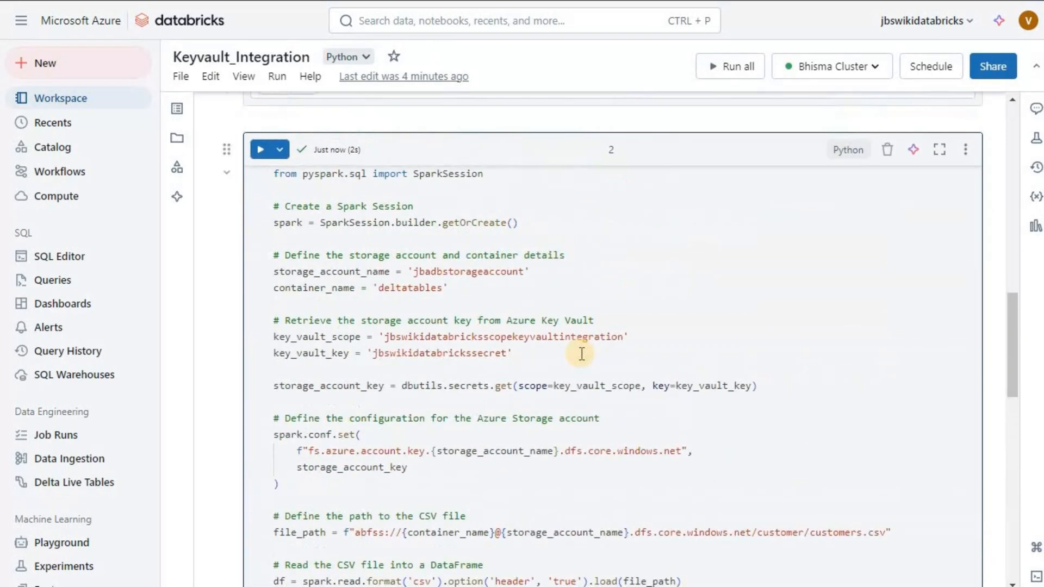
pyautogui.scroll(15, 523, 311)
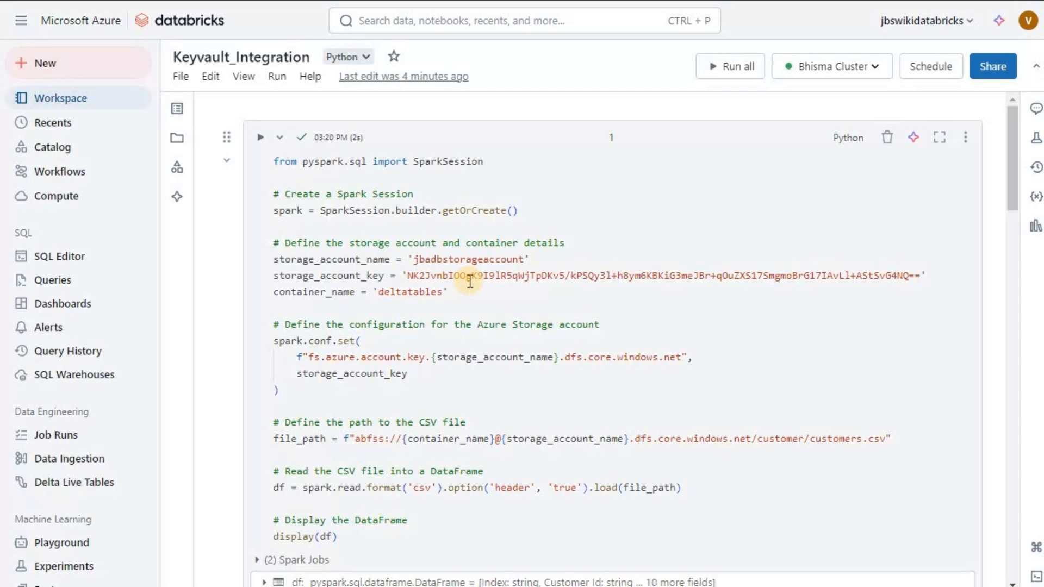
pyautogui.scroll(-15, 513, 275)
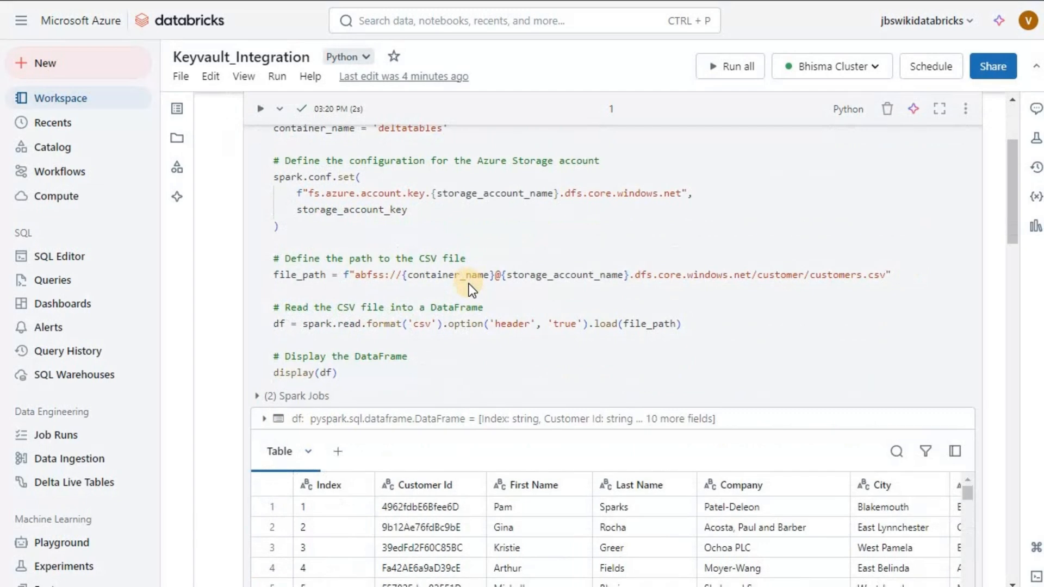
pyautogui.scroll(-1, 544, 367)
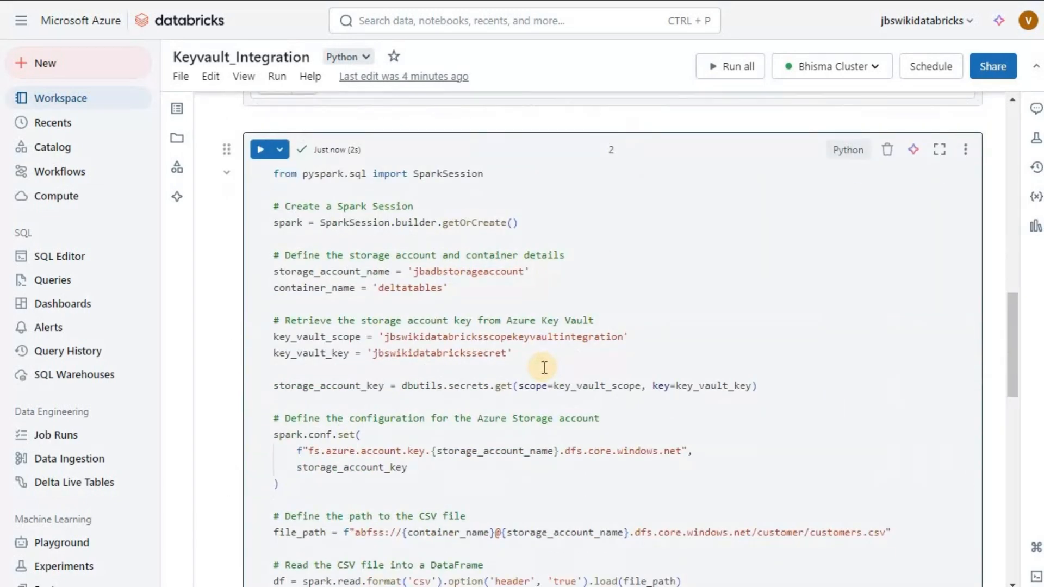